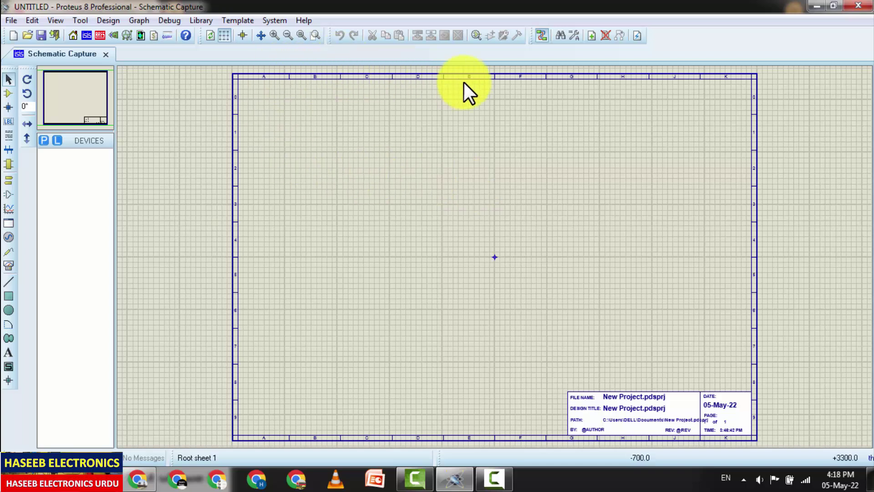
Search Pick Devices with the keyword 'transformer' to list the nine transformer parts
left_click(476, 37)
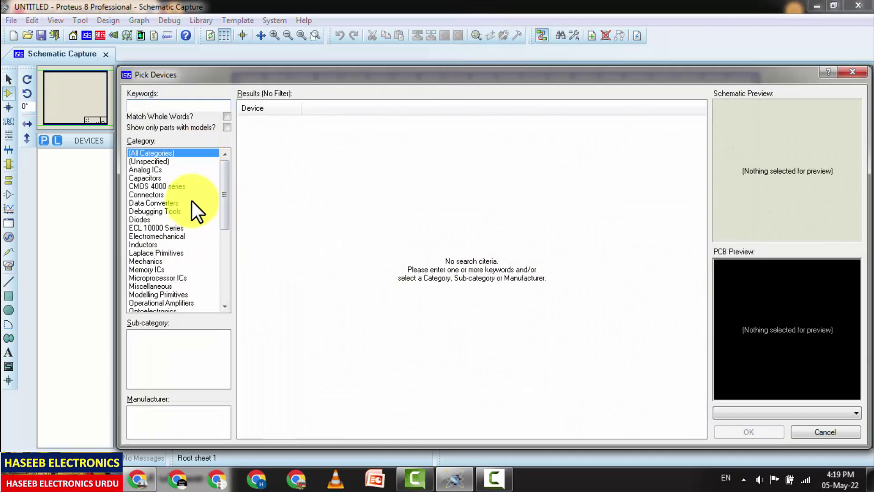
type("trans")
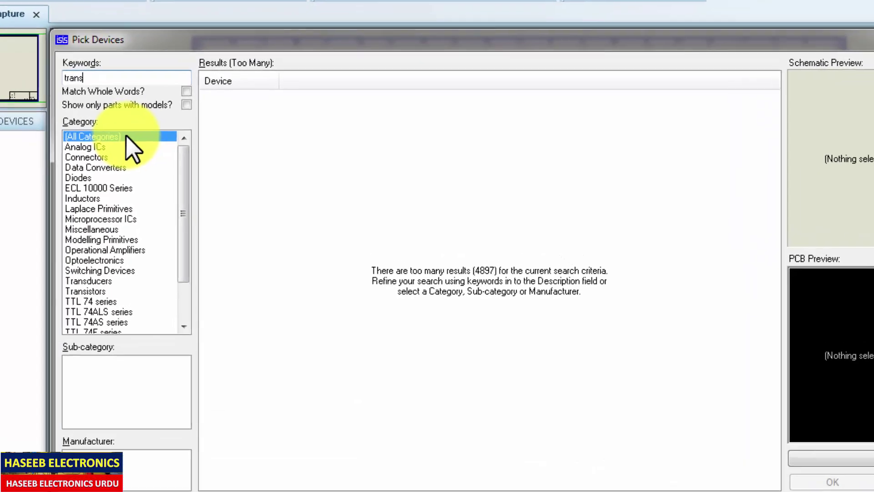
type("former")
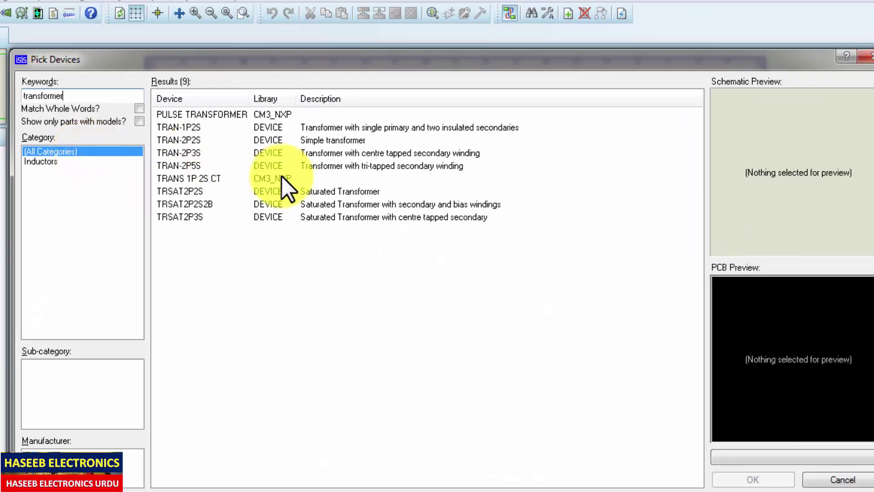
mouse_move(195, 165)
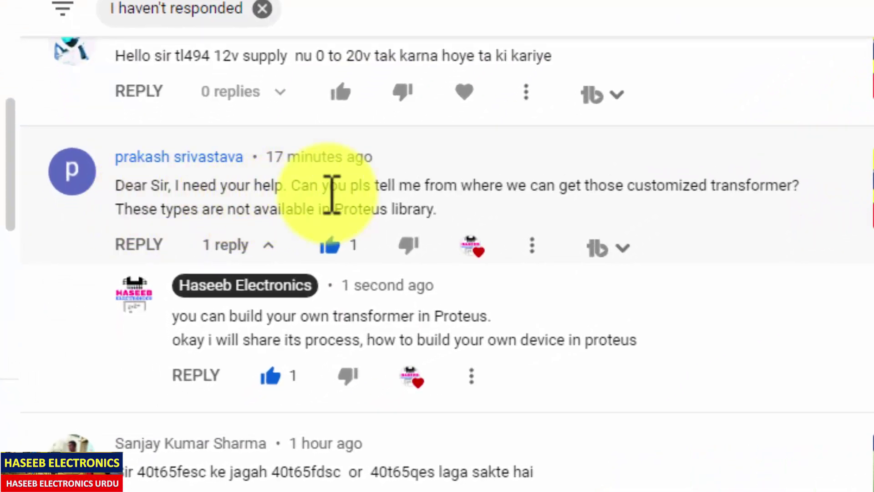
left_click_drag(294, 188, 765, 203)
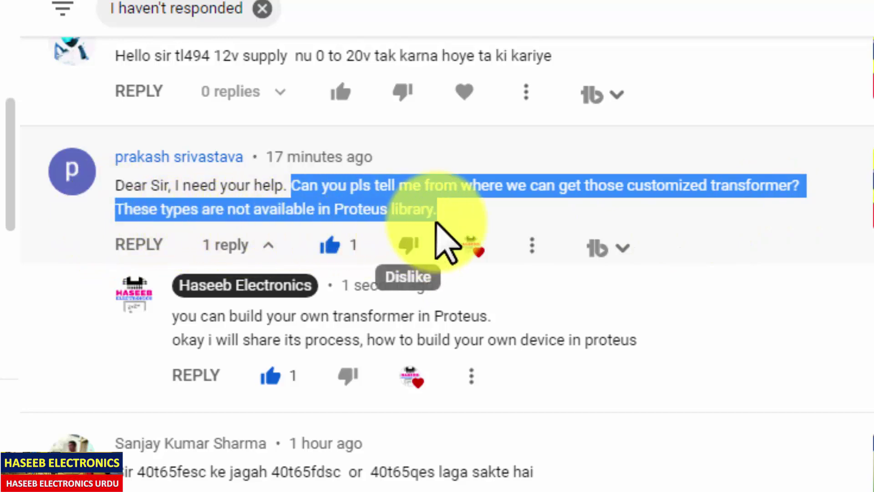
left_click(868, 248)
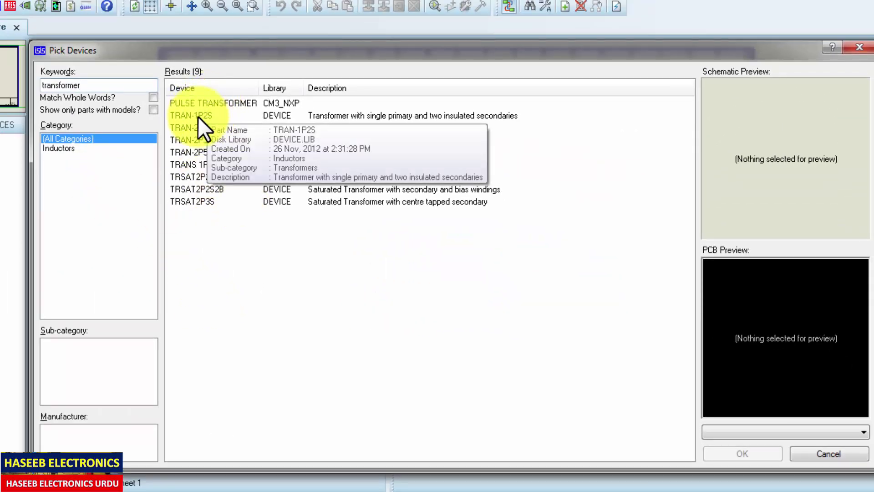
Preview TRAN-1P2S, TRAN-2P2S, TRAN-2P3S, TRAN-2P5S and TRANS 1P 2S CT, then choose TRSAT2P2S2B
left_click(198, 116)
mouse_move(187, 130)
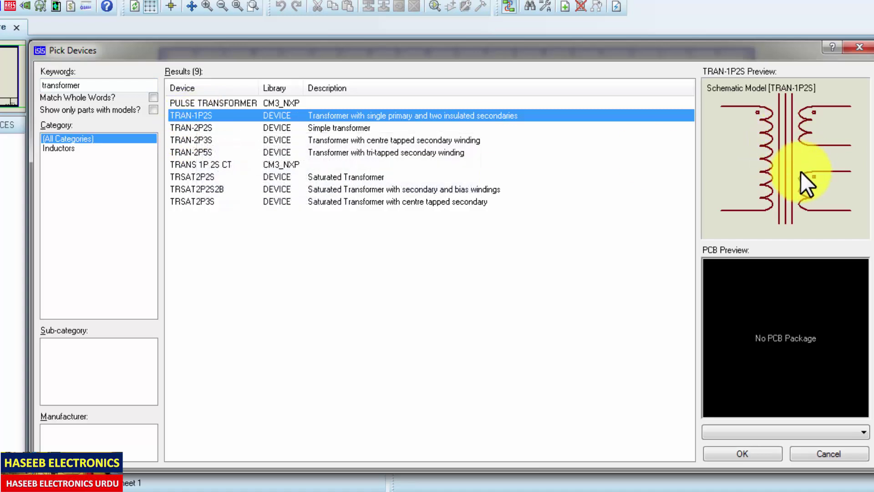
left_click(192, 130)
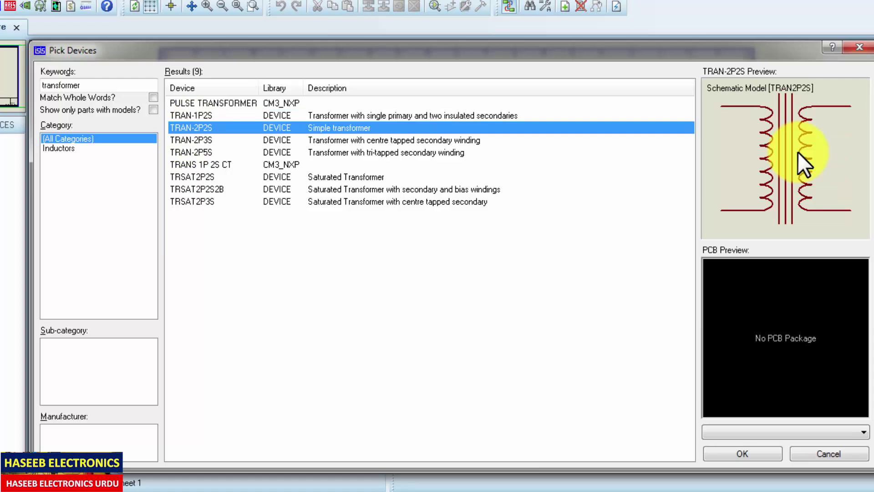
left_click(208, 139)
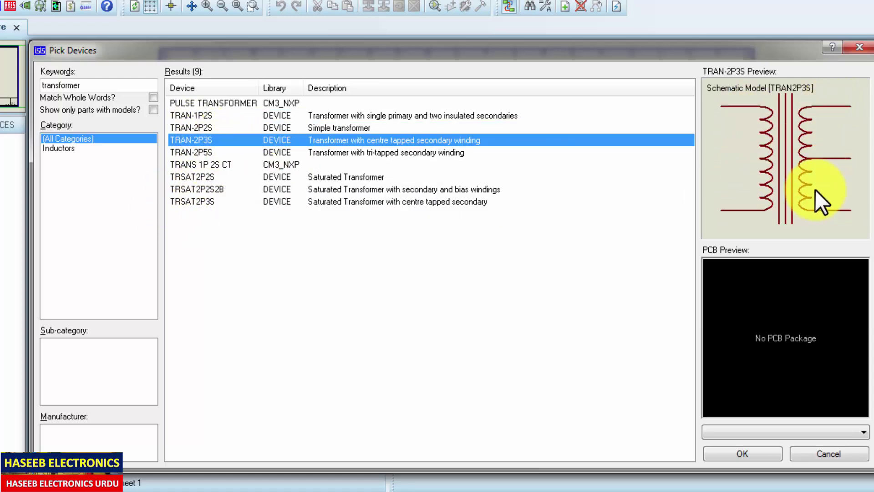
left_click(220, 154)
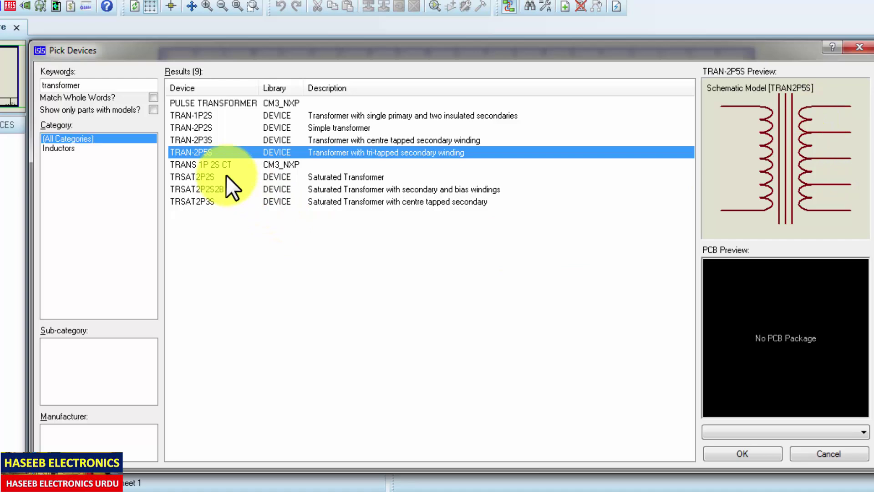
left_click(221, 164)
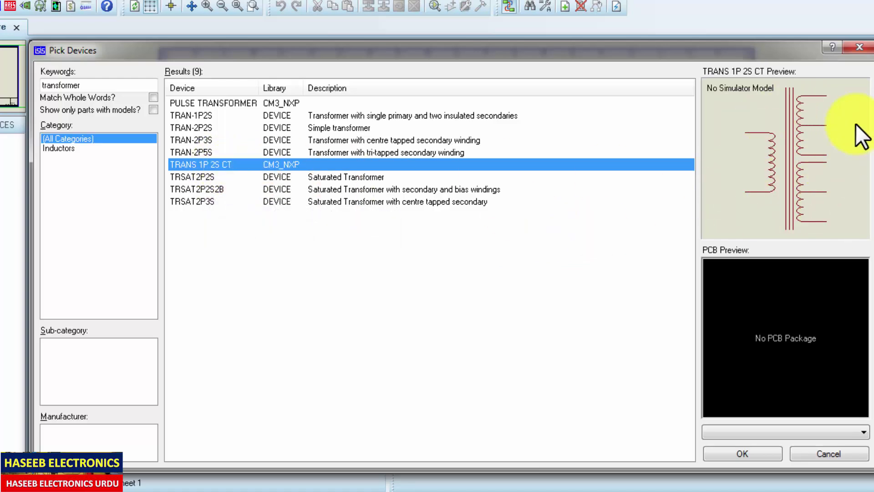
left_click(313, 189)
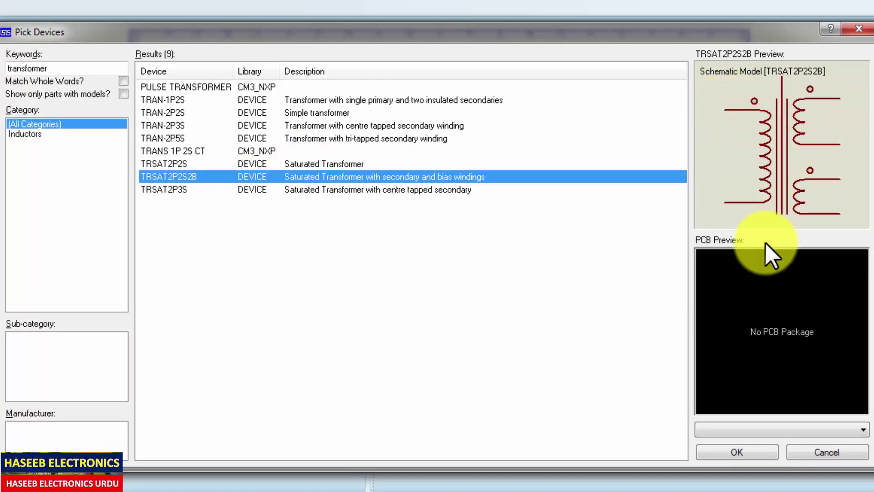
Place the TRSAT2P2S2B transformer as TR1 in the upper sheet area
left_click(753, 452)
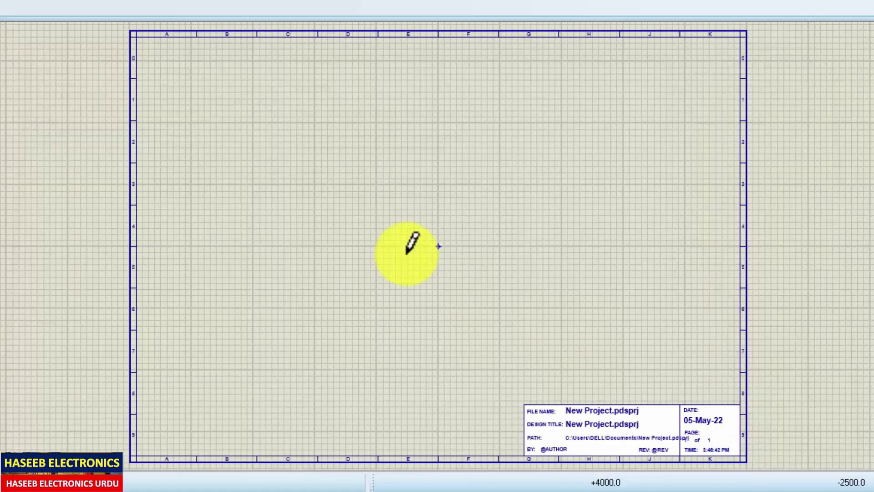
left_click(390, 148)
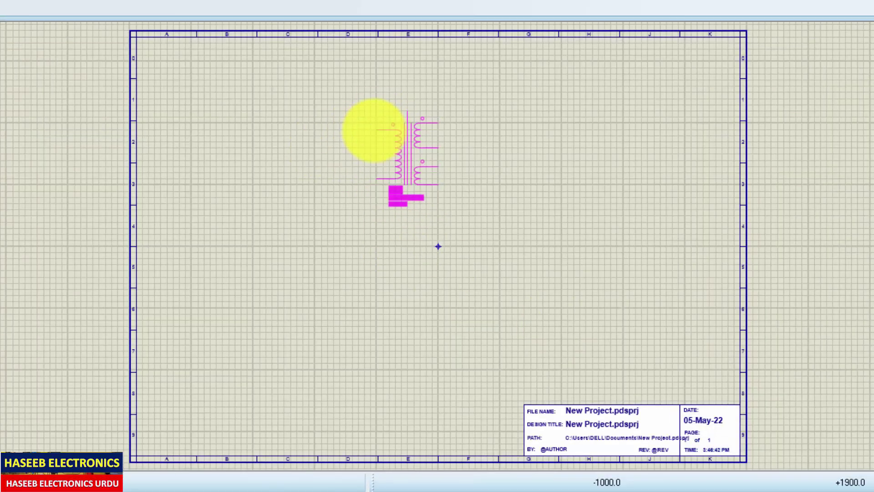
left_click(374, 129)
scroll(410, 157, "up", 2)
scroll(445, 234, "down", 1)
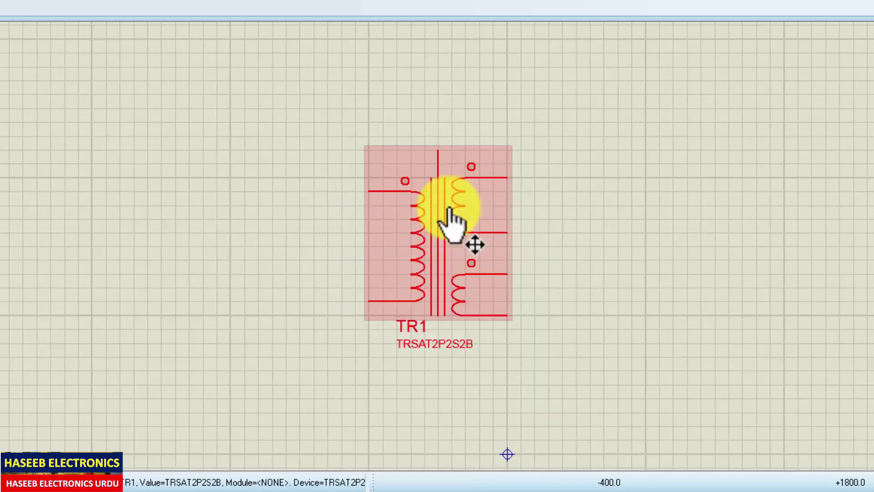
scroll(453, 215, "up", 2)
Decompose TR1 into its primitive windings, lines and pins
right_click(466, 255)
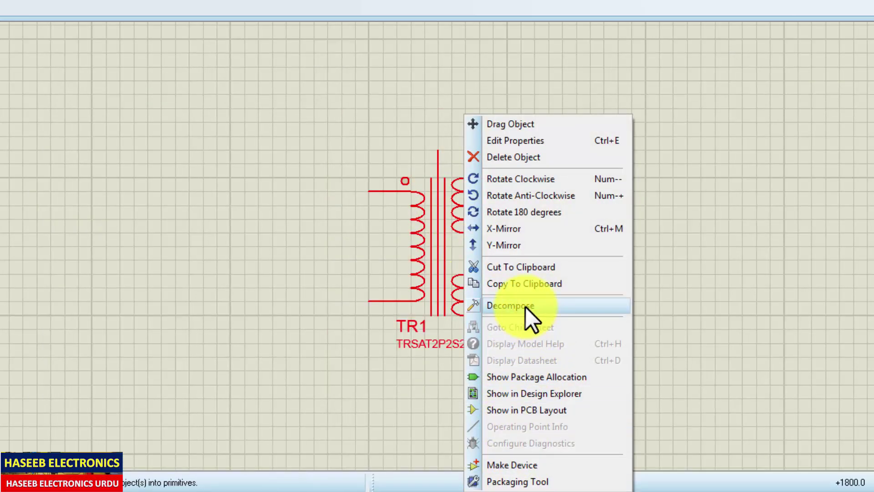
left_click(510, 306)
scroll(532, 208, "up", 1)
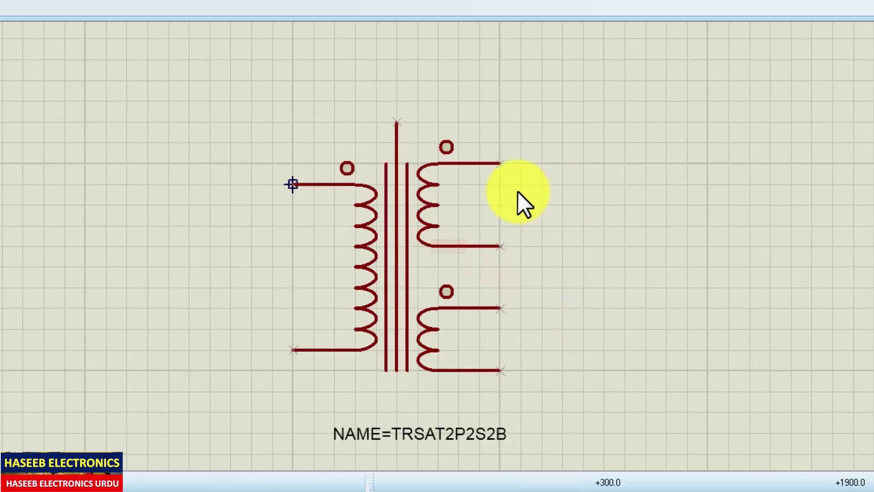
Box-select the upper secondary winding with its pins and move it down one grid step
left_click_drag(486, 162, 541, 163)
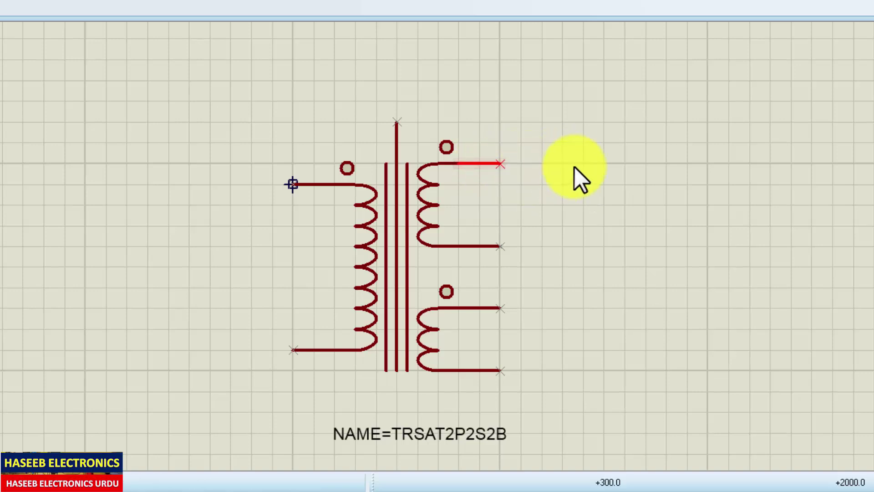
left_click_drag(542, 122, 403, 251)
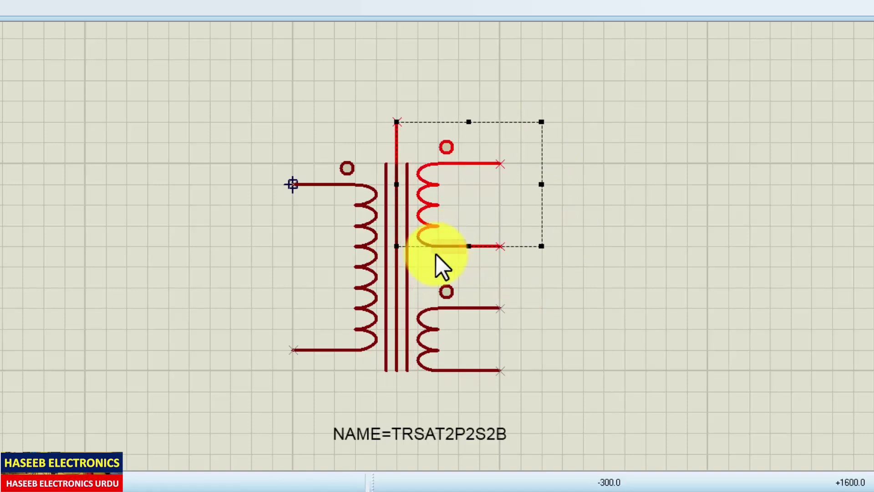
left_click_drag(465, 246, 474, 260)
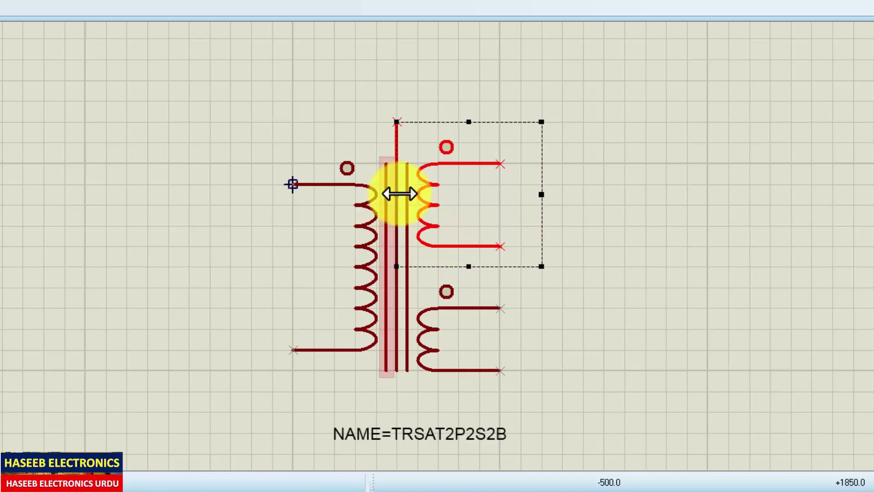
left_click_drag(397, 193, 356, 198)
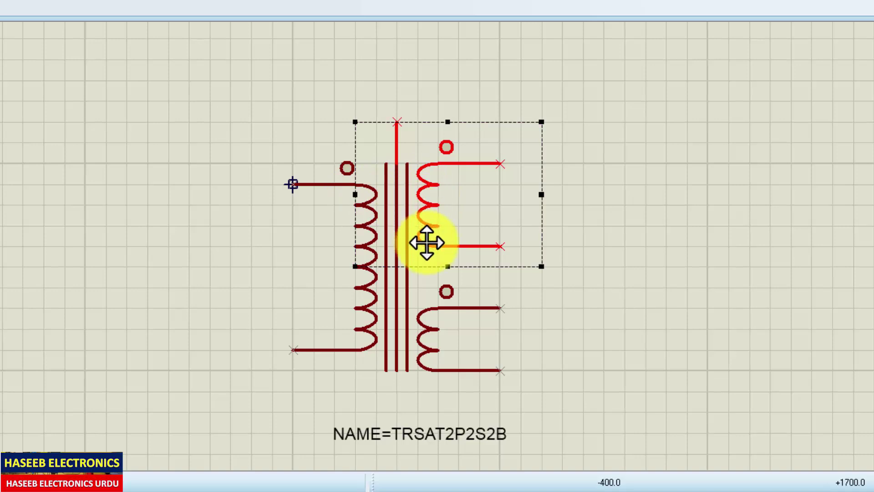
left_click_drag(435, 212, 438, 219)
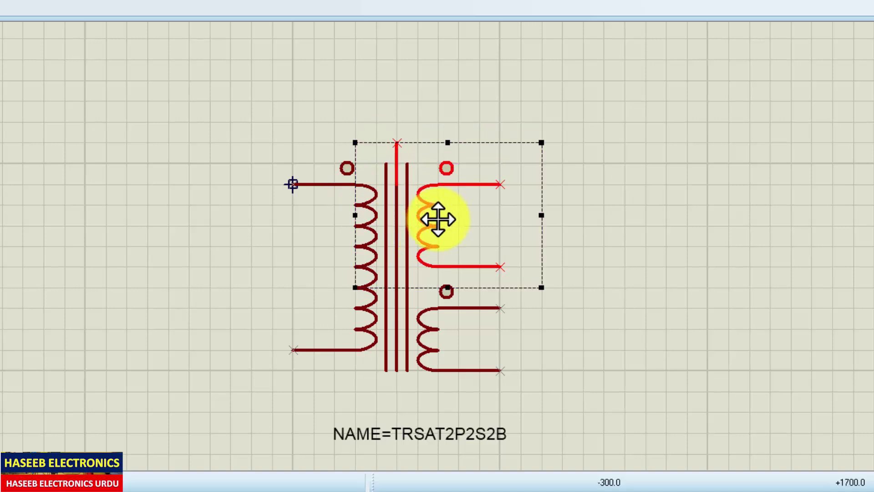
Block-copy the secondary winding and place the copy above the existing two
right_click(438, 219)
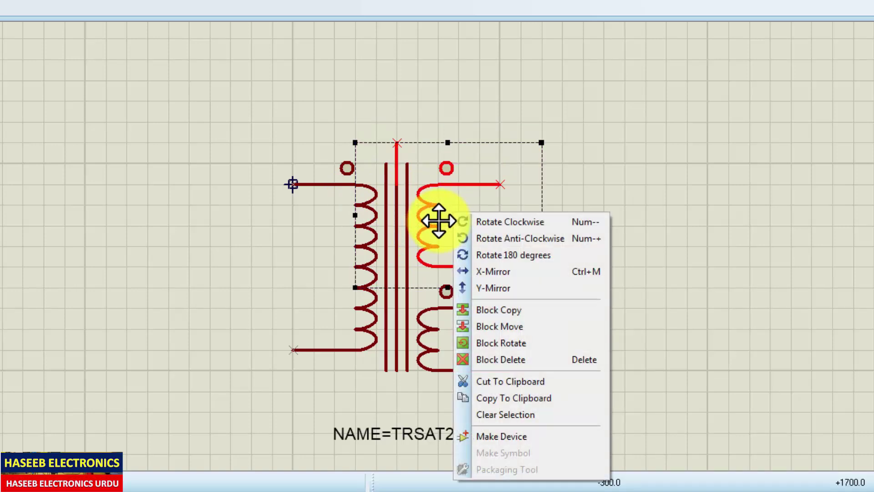
left_click(502, 313)
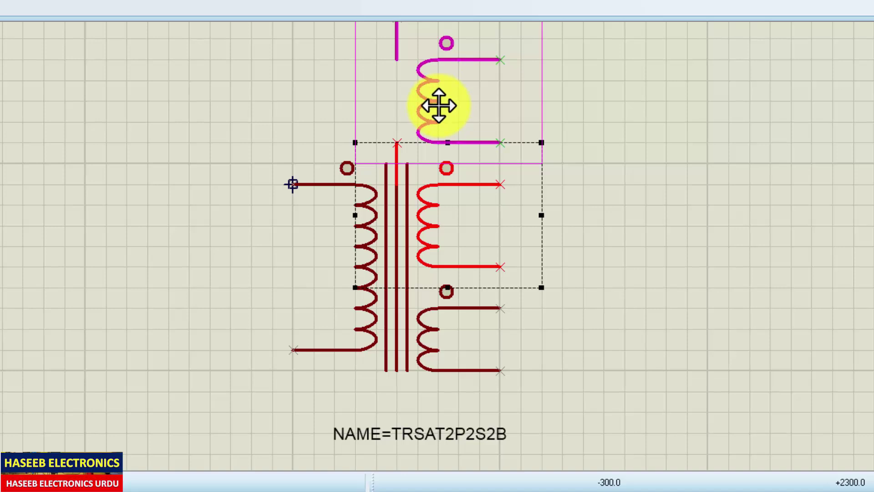
left_click(437, 104)
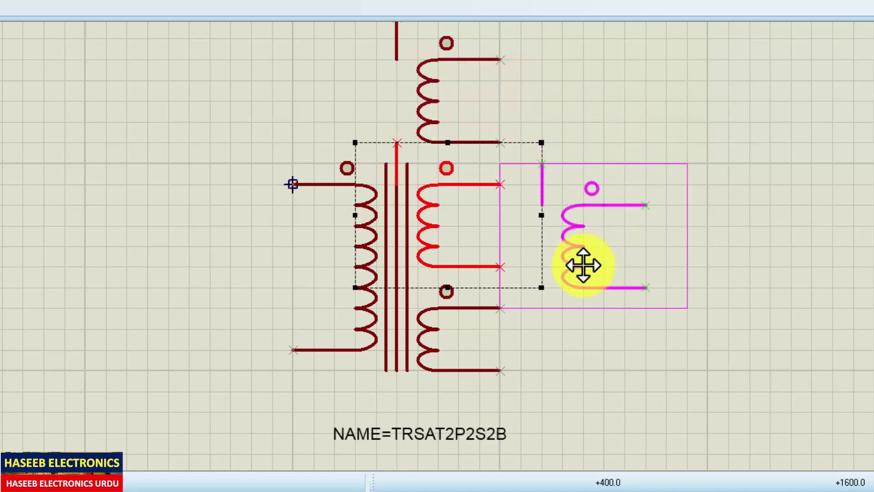
right_click(582, 267)
Copy the top core line and paste it above to extend the core upward
right_click(397, 70)
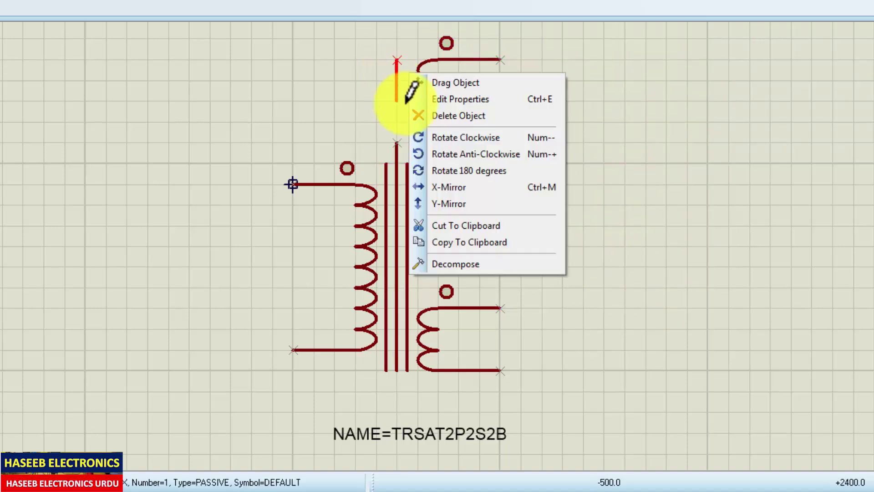
left_click(462, 240)
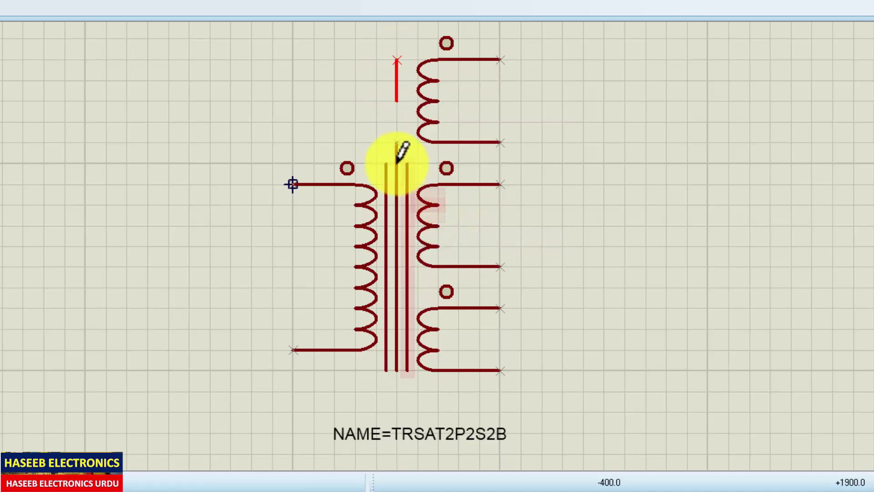
right_click(401, 114)
left_click(473, 218)
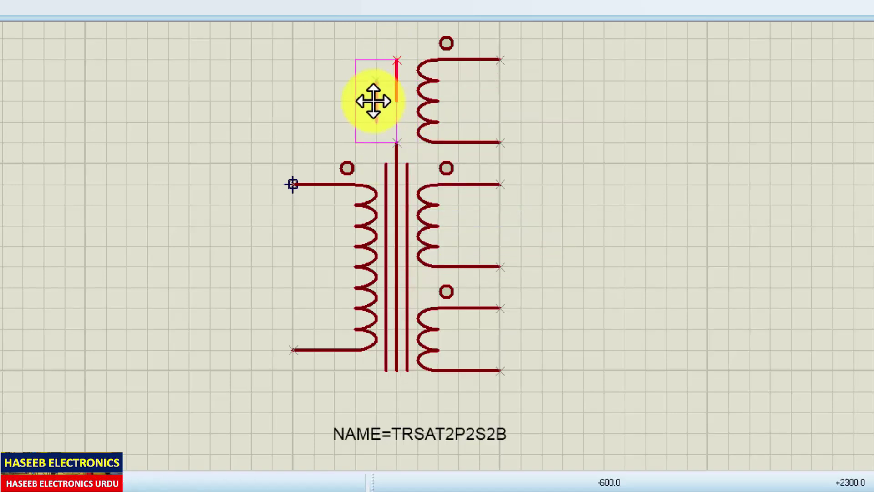
left_click(398, 135)
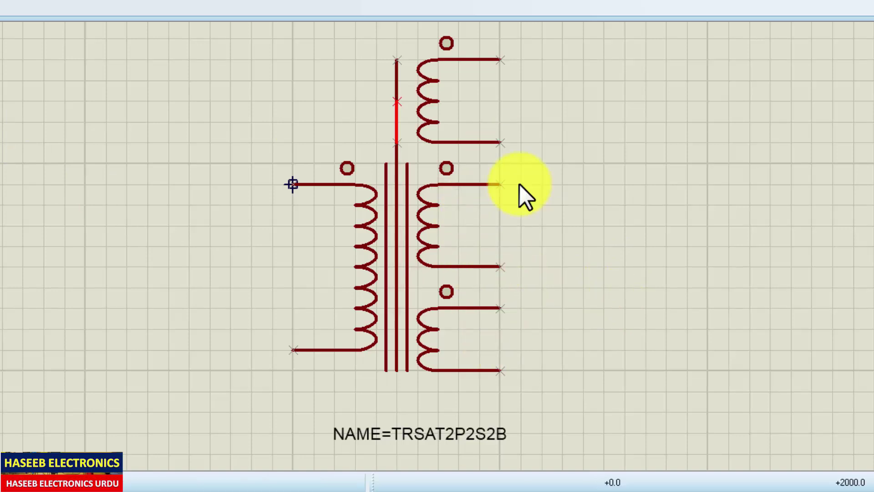
Copy the middle secondary's lower pin wire and paste it onto the middle winding
left_click(486, 267)
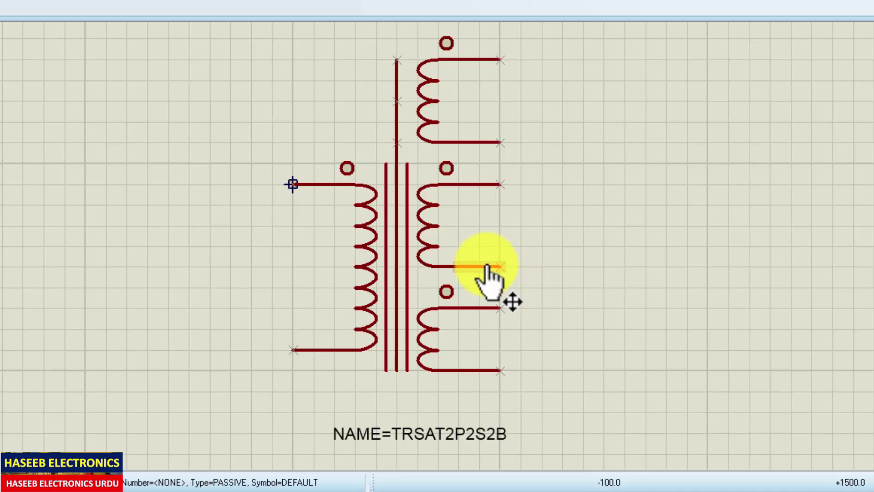
right_click(488, 268)
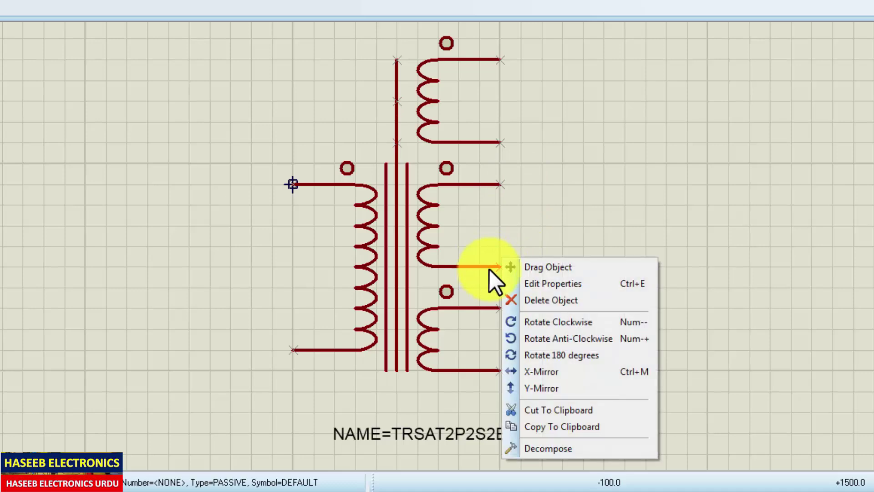
left_click(549, 425)
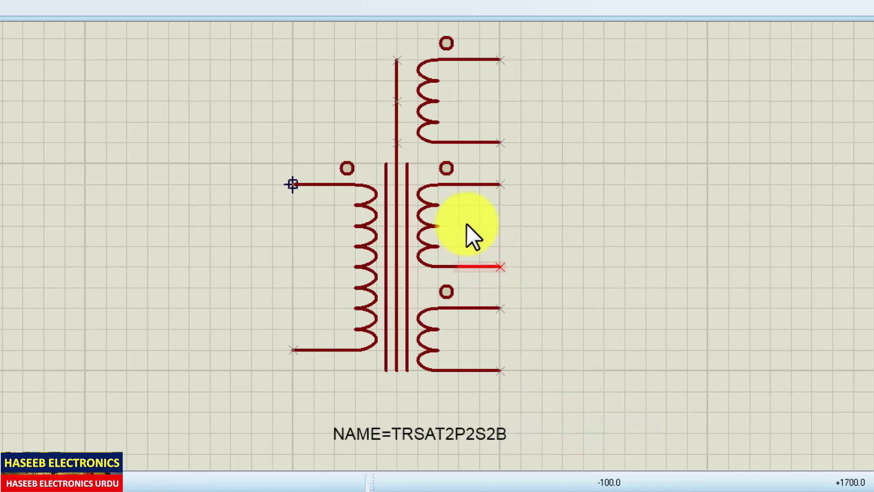
right_click(487, 210)
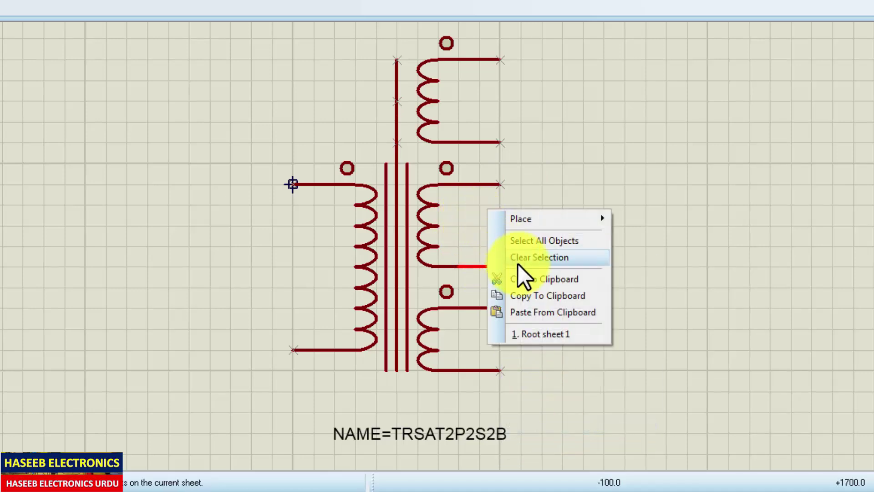
left_click(559, 311)
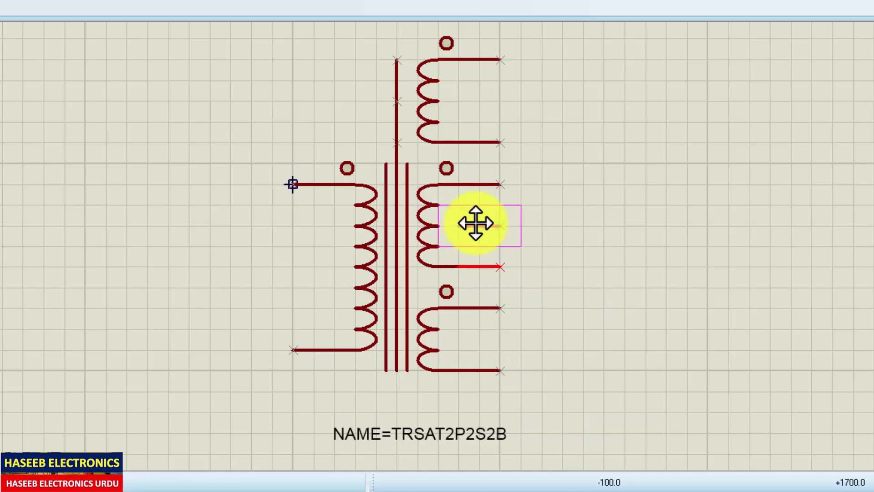
left_click(476, 223)
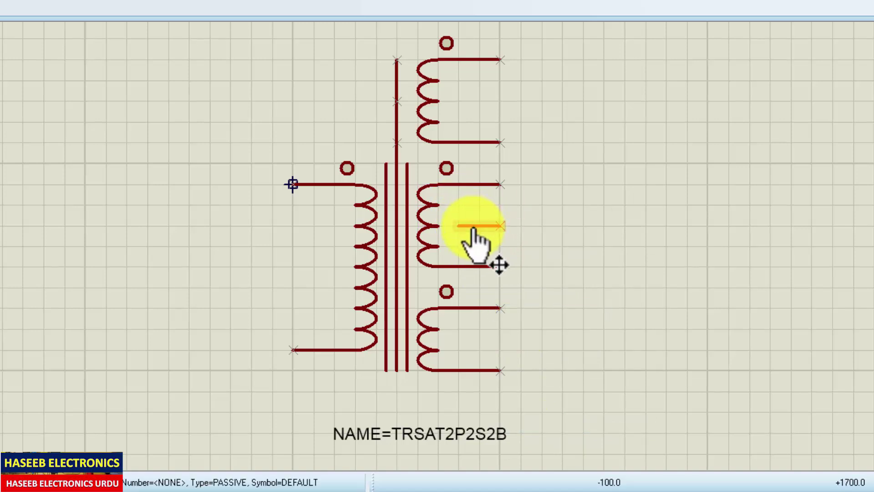
Copy the middle winding's top wire and place it at mid-winding as the centre-tap lead
right_click(444, 183)
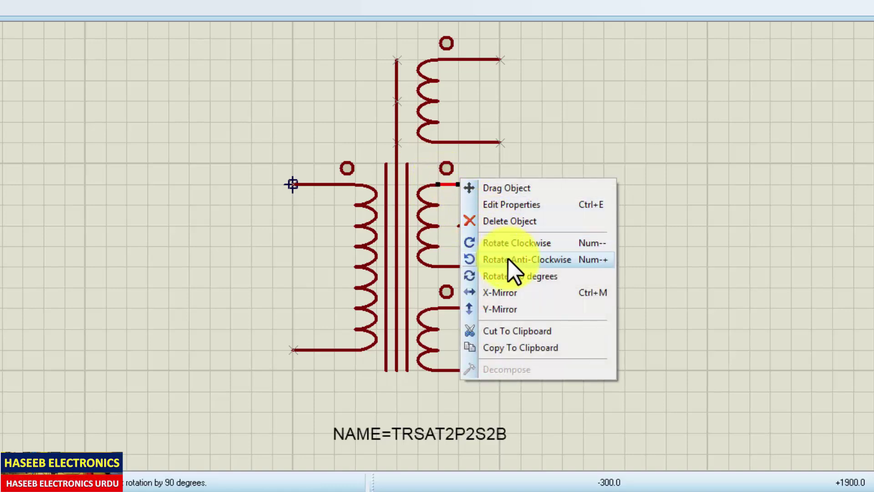
left_click(518, 347)
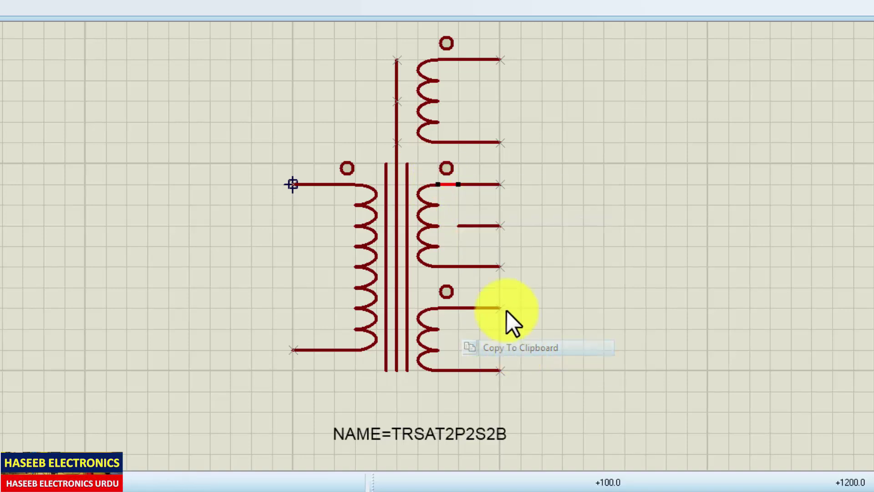
right_click(443, 223)
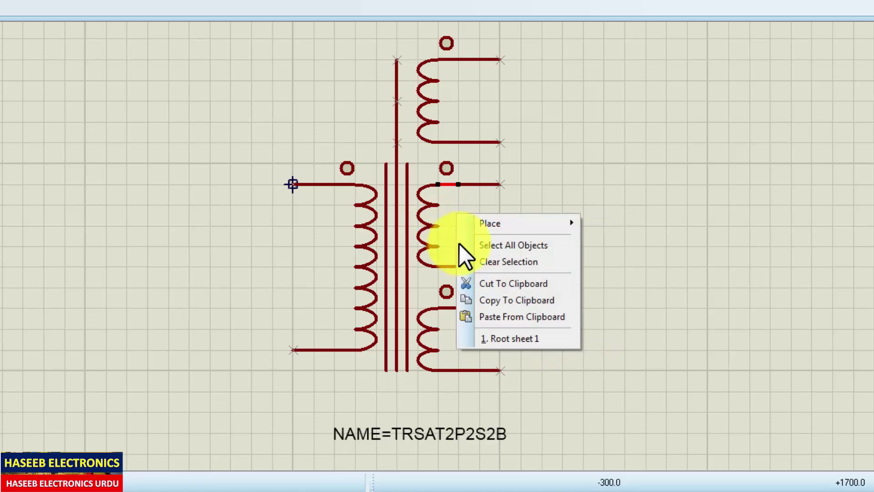
left_click(514, 314)
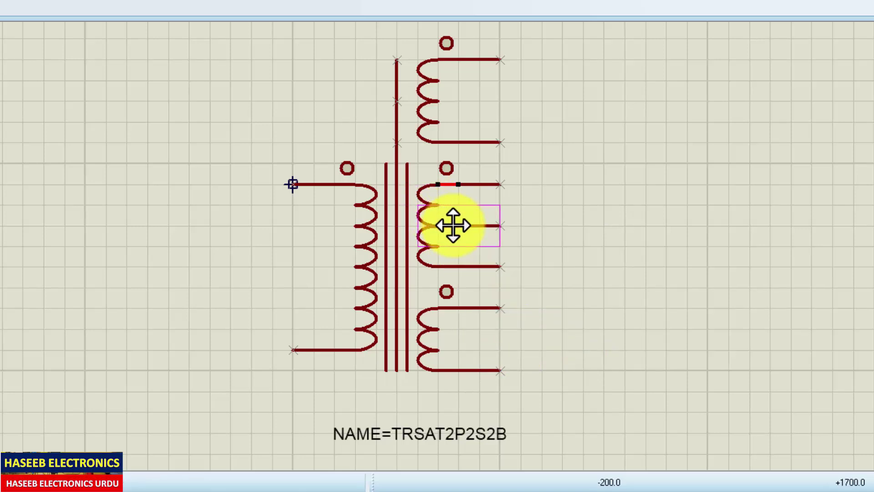
left_click(453, 228)
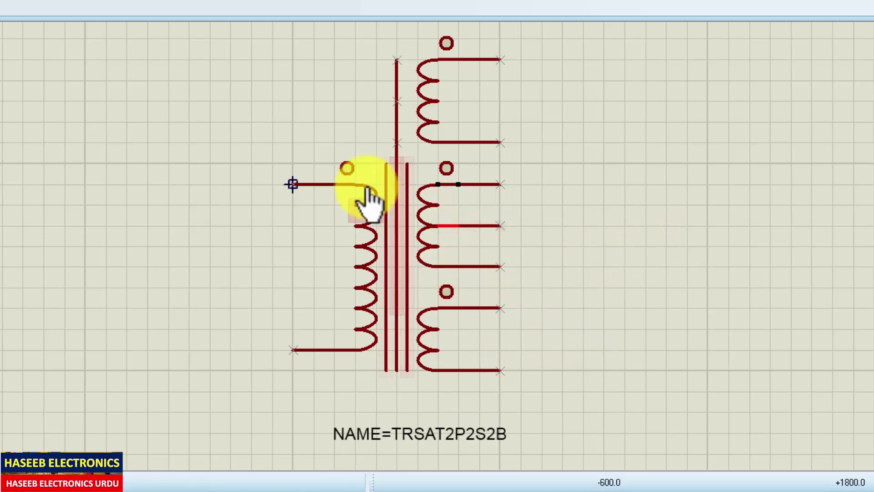
left_click(409, 196)
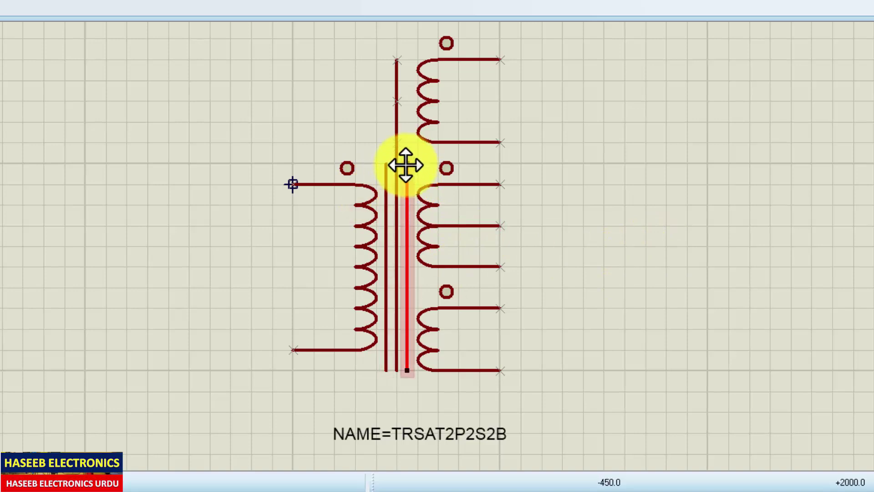
Stretch the right and left core lines upward to span all three secondaries
left_click_drag(404, 164, 400, 79)
left_click(385, 185)
left_click_drag(384, 167, 369, 91)
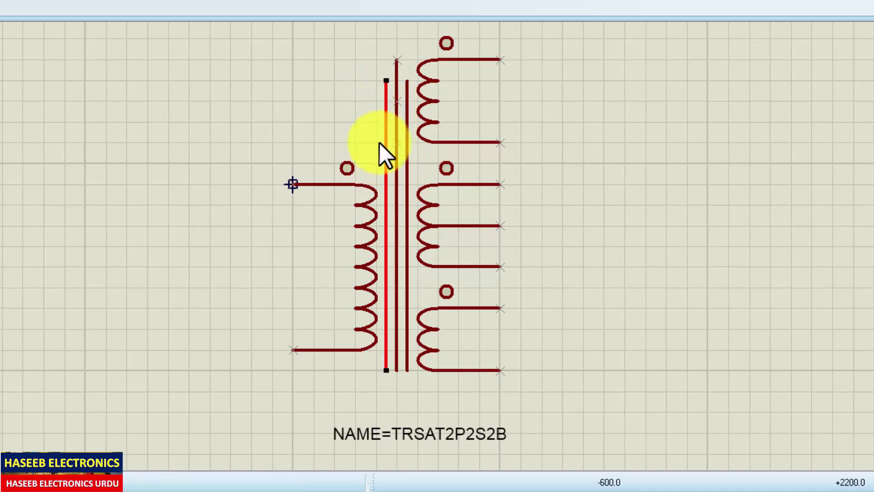
left_click(244, 169)
Move the primary winding up near the core, then select the entire transformer symbol
left_click_drag(232, 242, 395, 378)
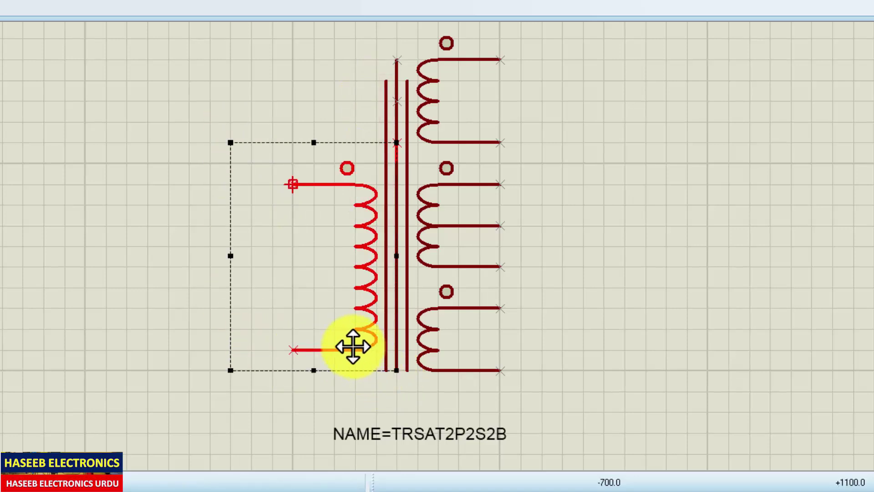
left_click_drag(351, 345, 337, 259)
left_click(614, 310)
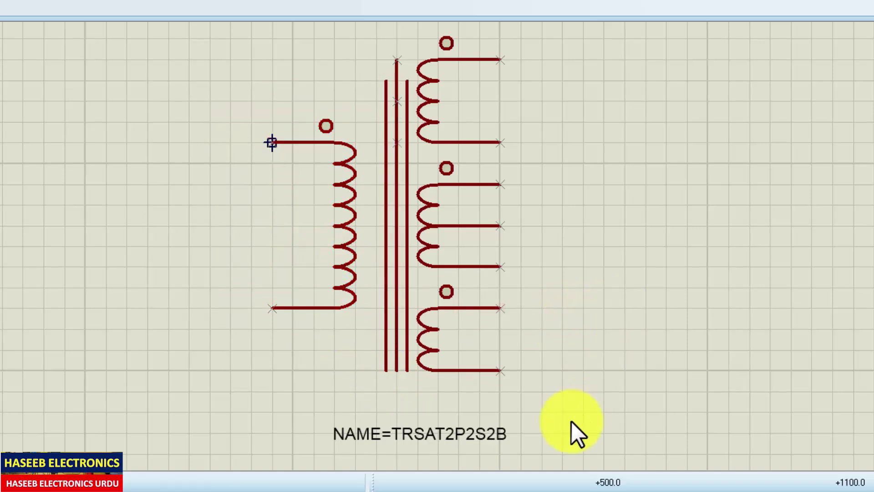
left_click(357, 305)
left_click_drag(357, 305, 364, 281)
left_click(630, 306)
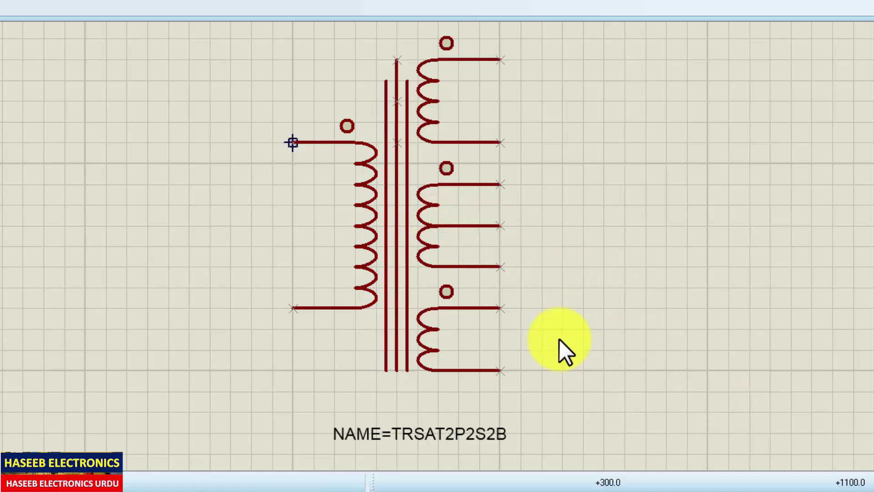
scroll(472, 354, "down", 1)
left_click_drag(527, 421, 527, 421)
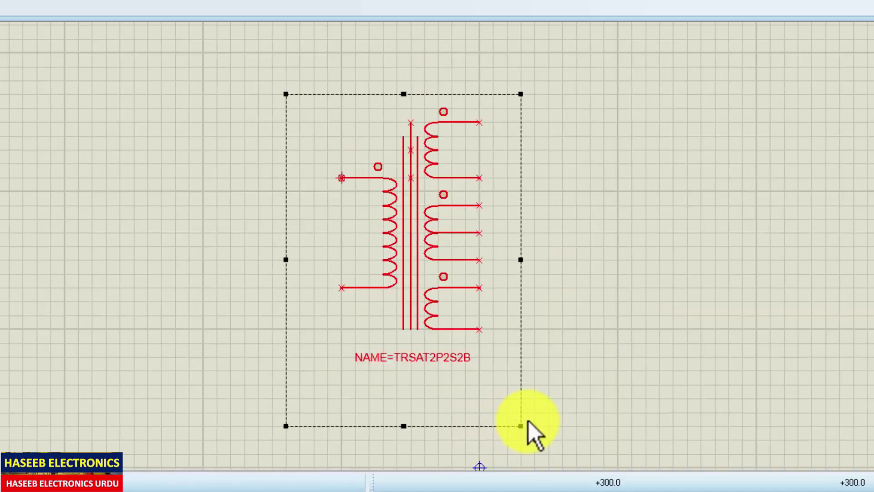
right_click(428, 160)
Start Make Device, accept the duplicate-pin warning, and name the device TRSAT2P7S
left_click(490, 293)
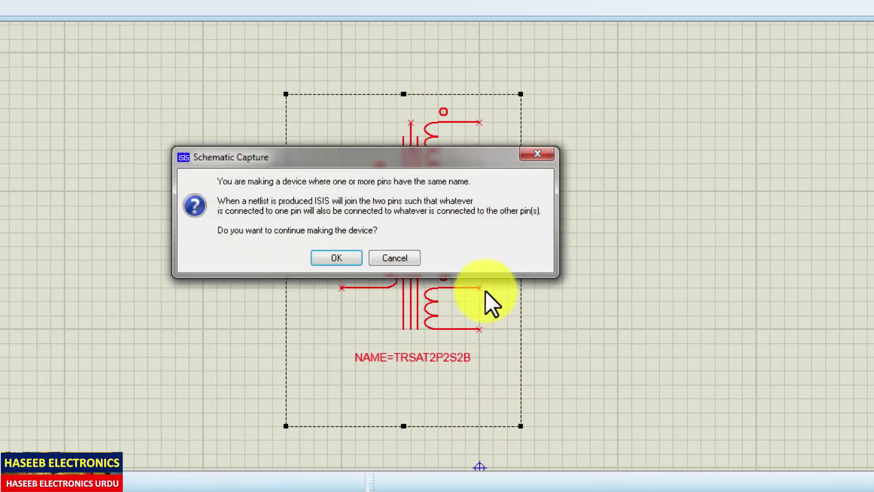
left_click(336, 258)
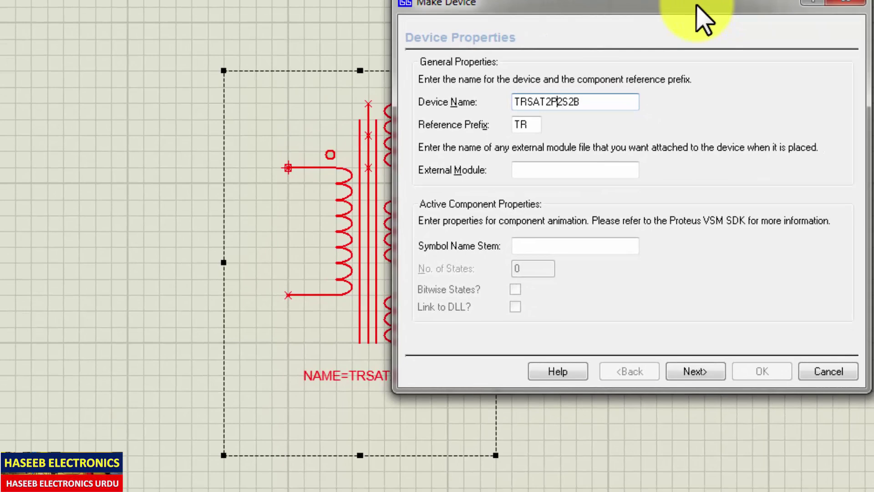
left_click_drag(667, 11, 127, 23)
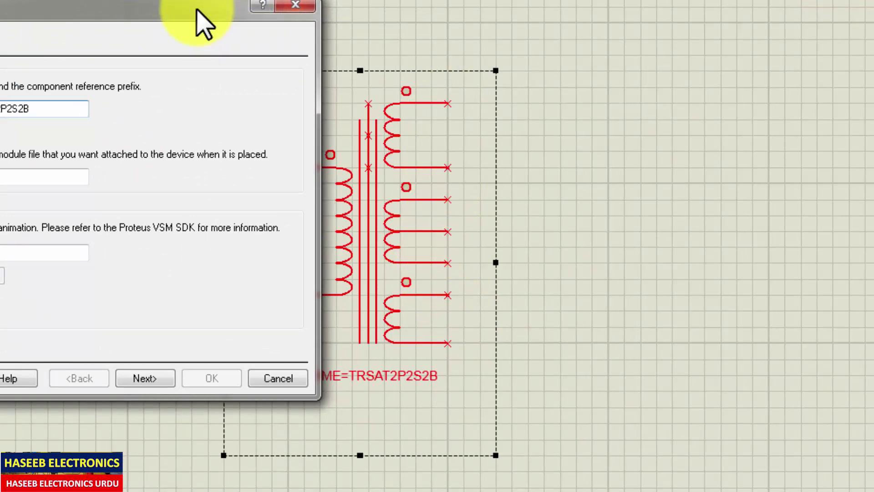
left_click_drag(205, 20, 640, 34)
key("Delete")
key("Delete")
key("Delete")
key("Delete")
type("7S")
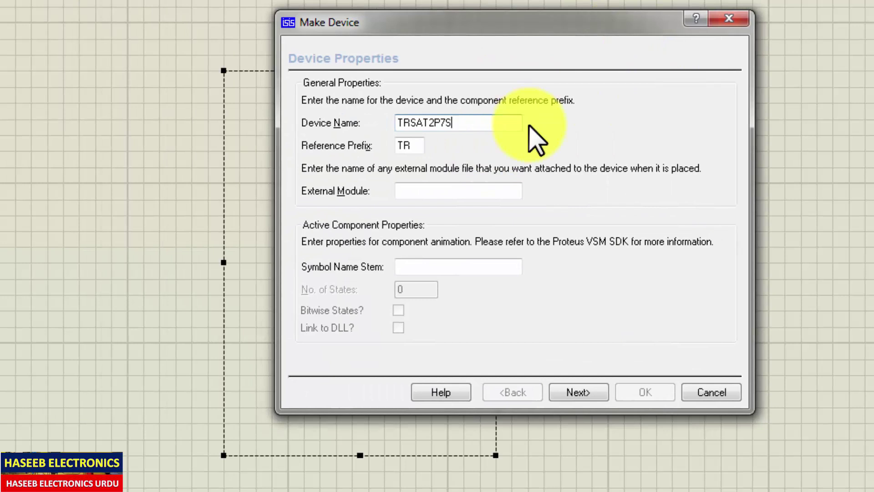
left_click(585, 396)
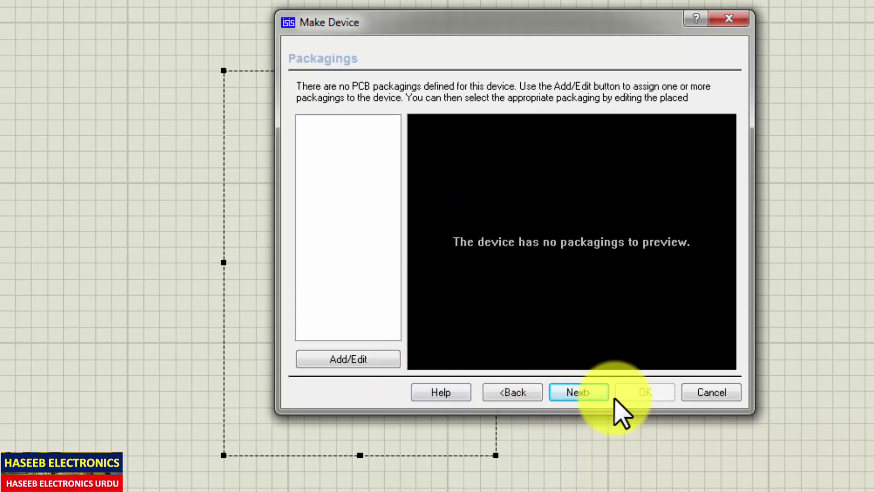
Skip packagings, properties and data sheet, then save TRSAT2P7S to CM3_NXP under Inductors > Transformers
left_click(577, 392)
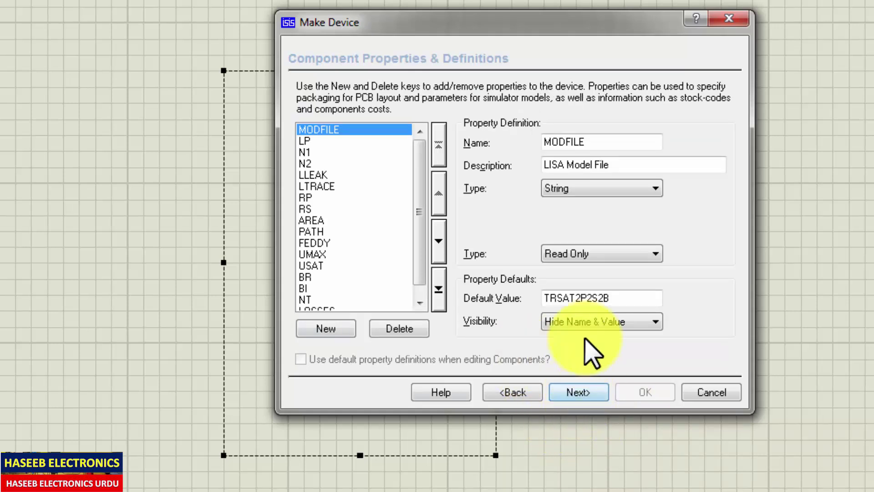
left_click(579, 392)
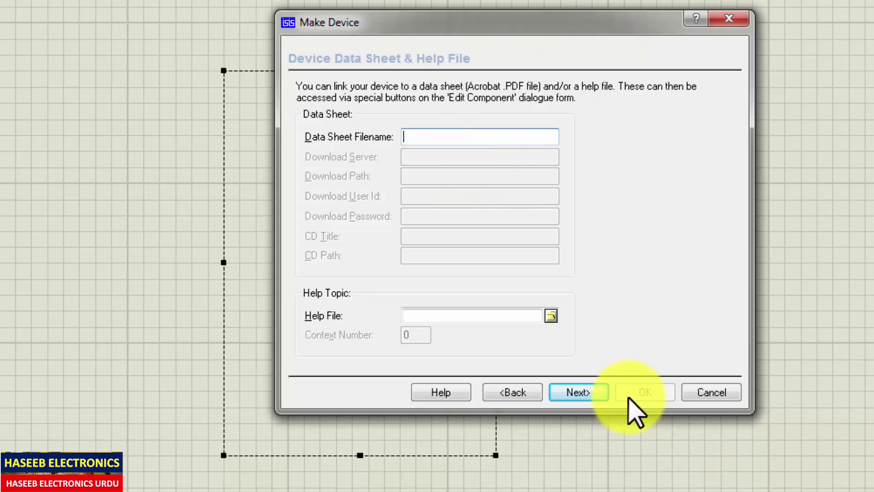
left_click(578, 395)
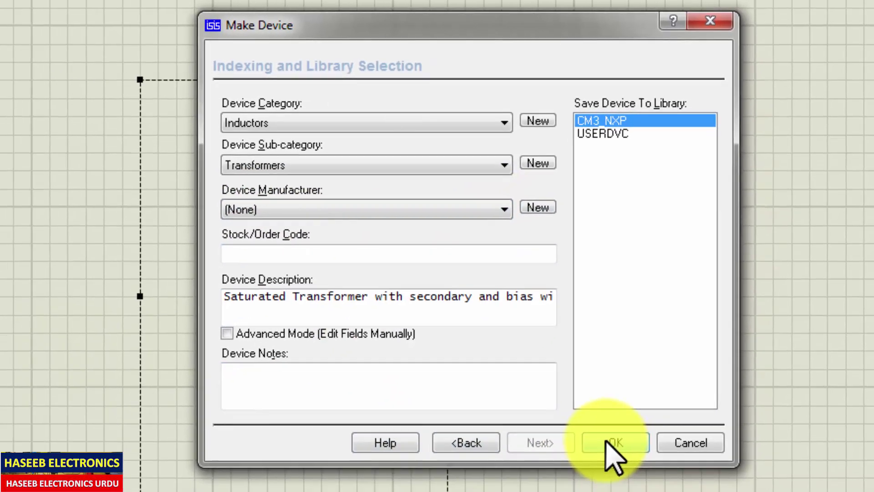
left_click(596, 476)
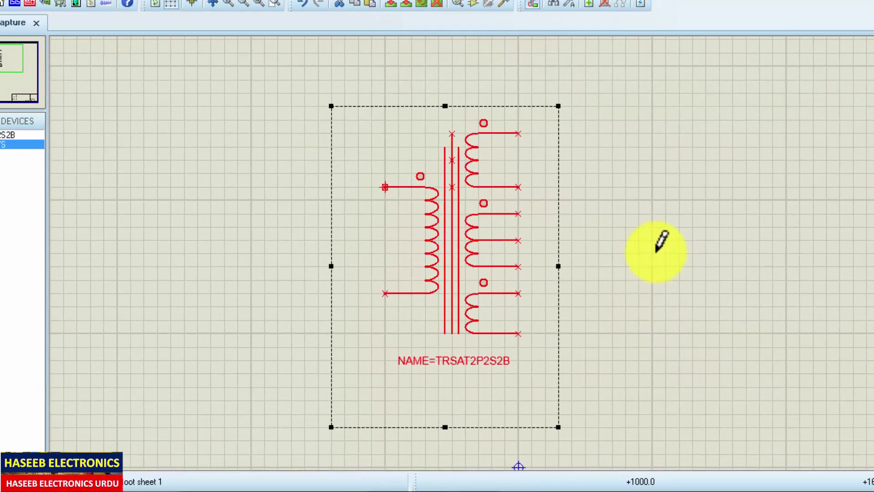
Delete the drawn symbol and filter Pick Devices to Inductors > Transformers
key("Delete")
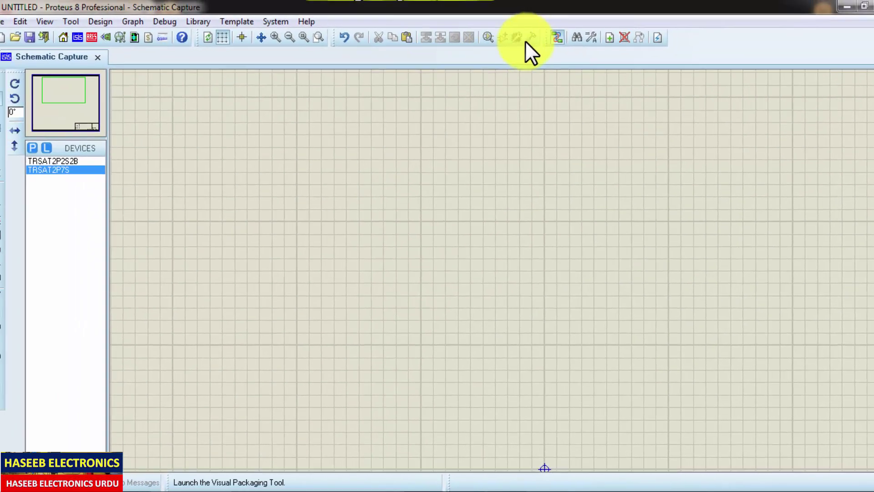
left_click(488, 39)
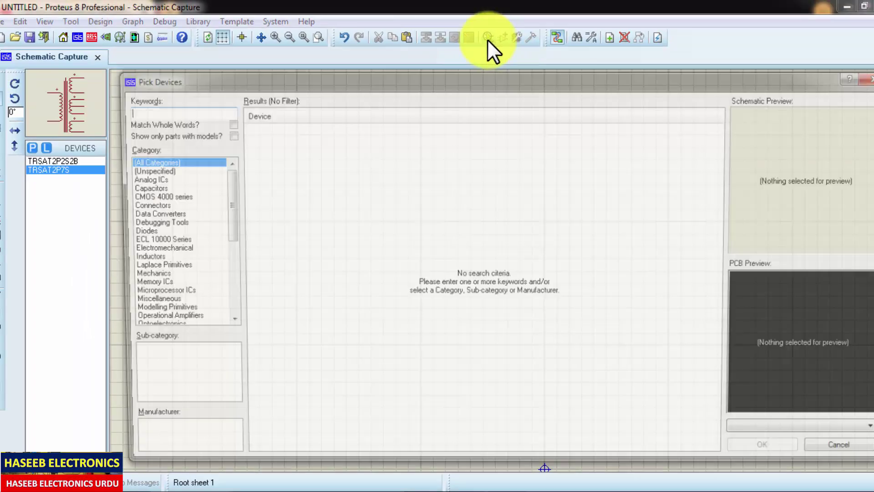
left_click(137, 258)
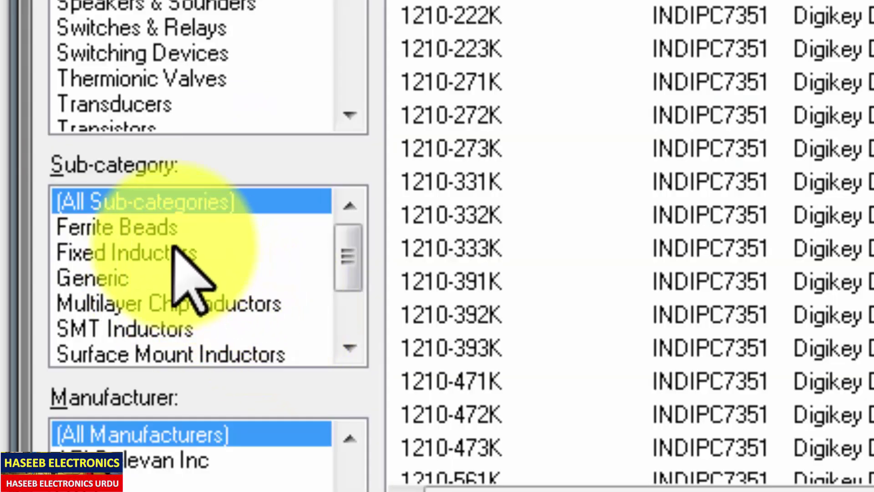
left_click(78, 388)
scroll(182, 252, "down", 1)
left_click(173, 328)
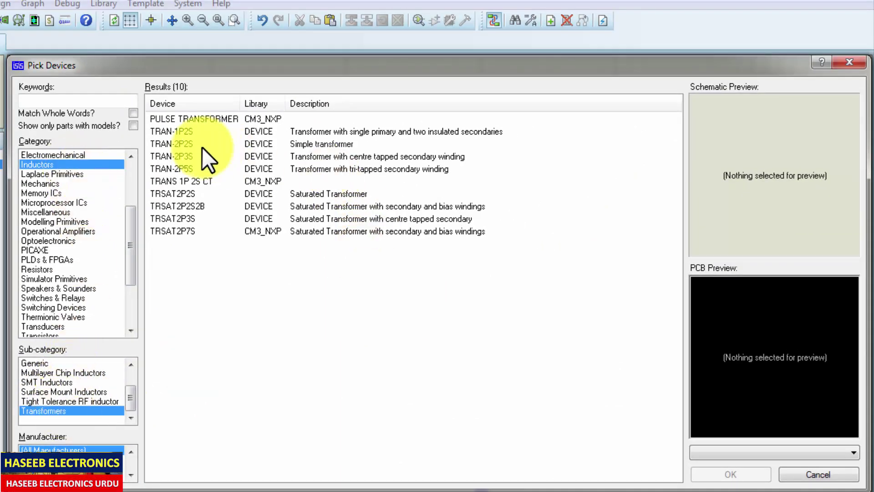
Pick the new TRSAT2P7S transformer and place it on the sheet as TR1
left_click(191, 133)
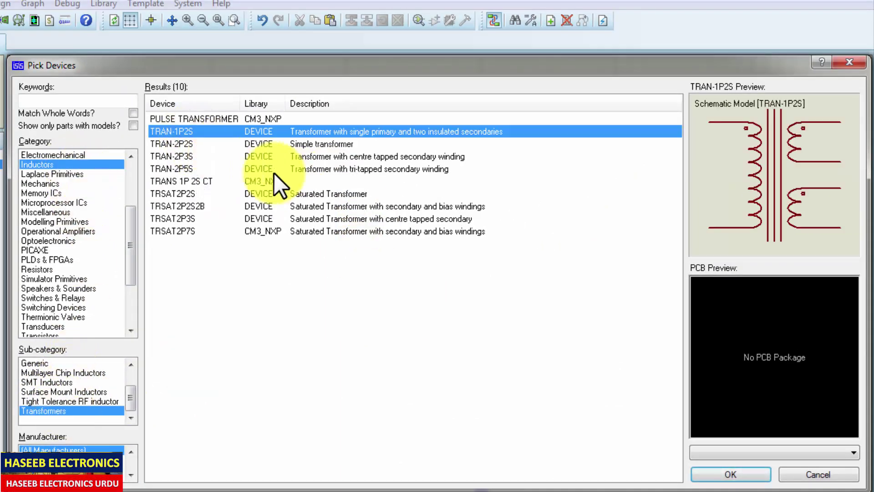
left_click(184, 232)
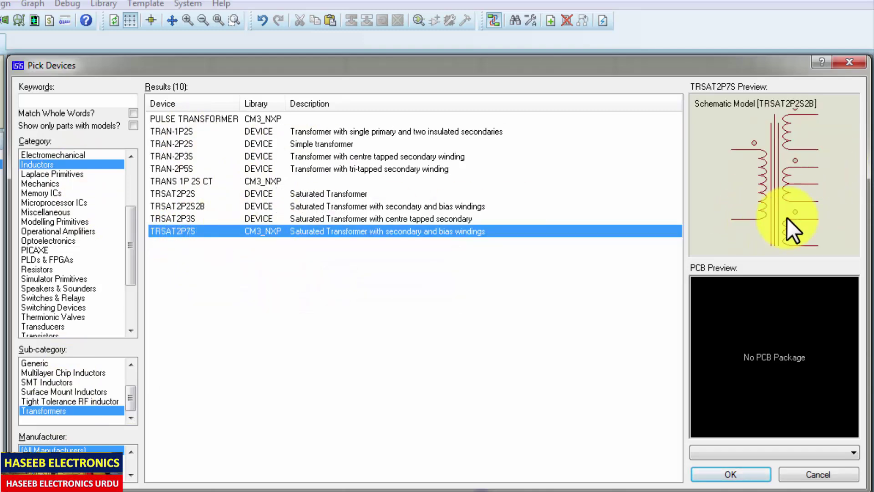
left_click(747, 476)
left_click(387, 181)
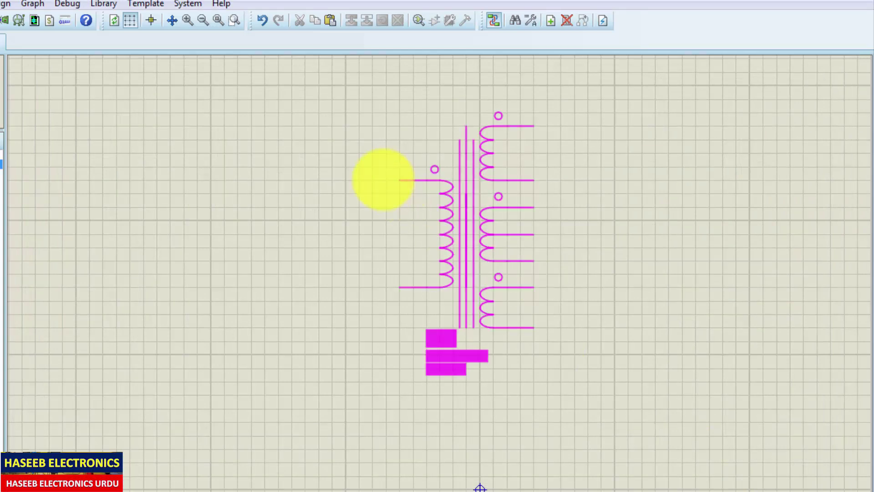
Place transformer TR1 and wire an input terminal to its upper primary lead
left_click(324, 166)
left_click(430, 250)
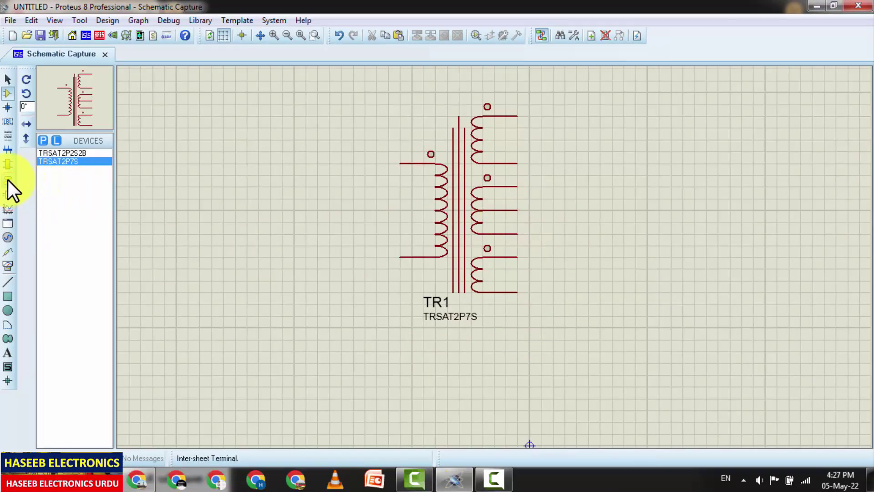
left_click(0, 187)
left_click(342, 164)
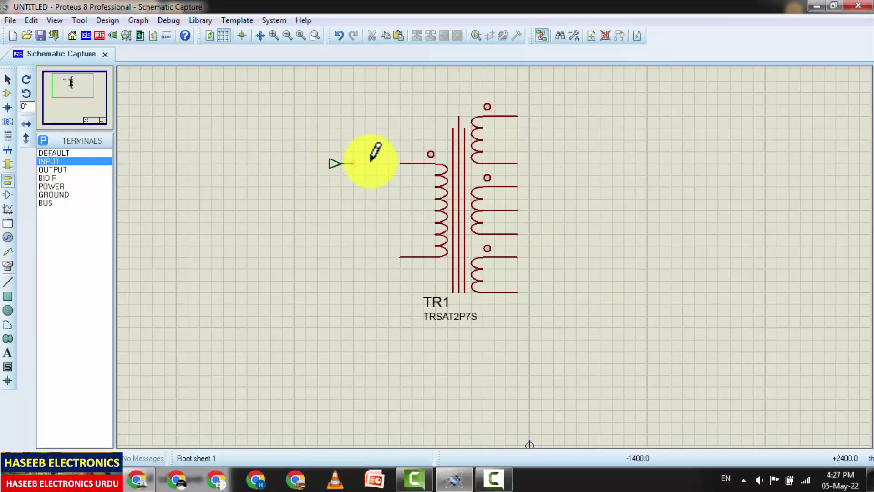
left_click(351, 163)
left_click(400, 163)
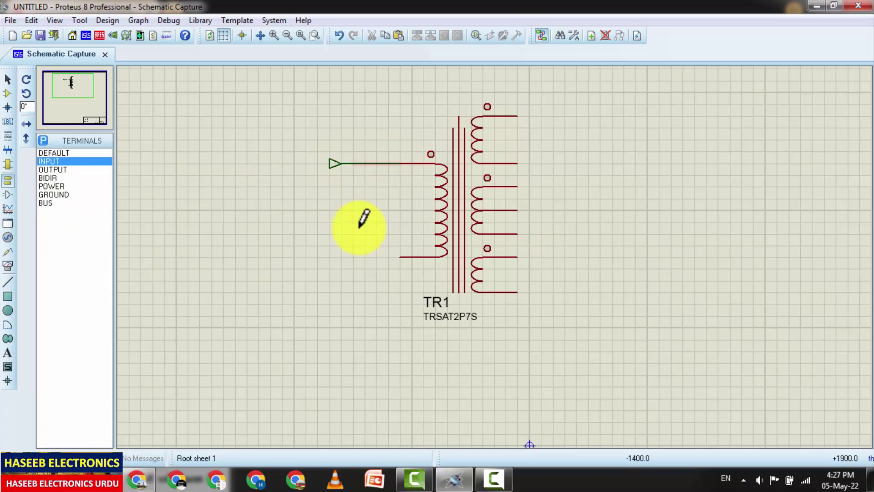
Wire a second input terminal to TR1's lower primary lead, then search Pick Devices for 'biode'
left_click(341, 257)
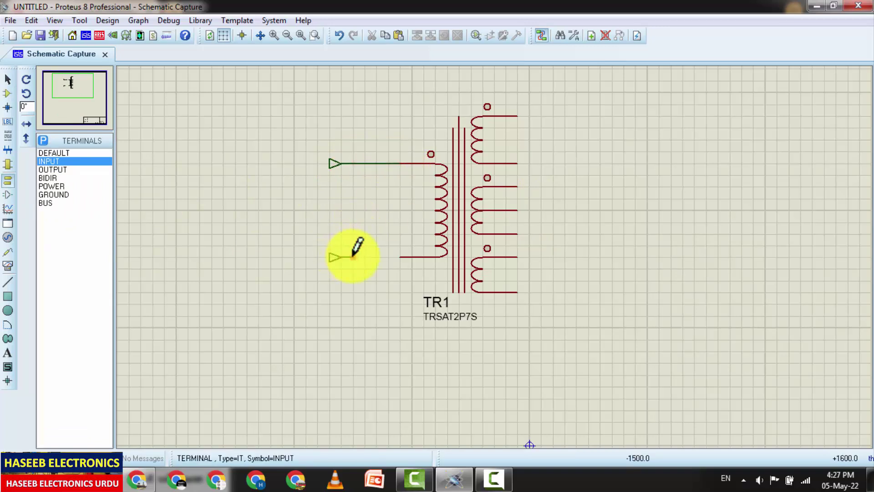
left_click(354, 256)
left_click(400, 257)
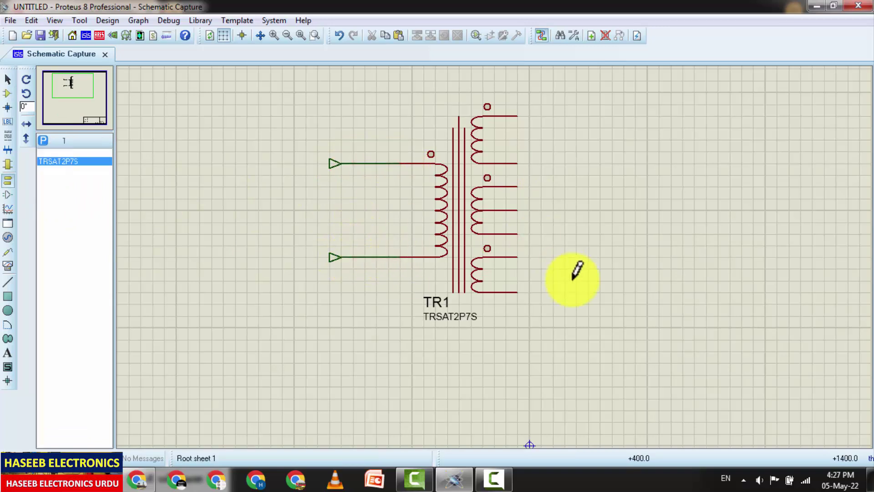
type("p")
type("biode")
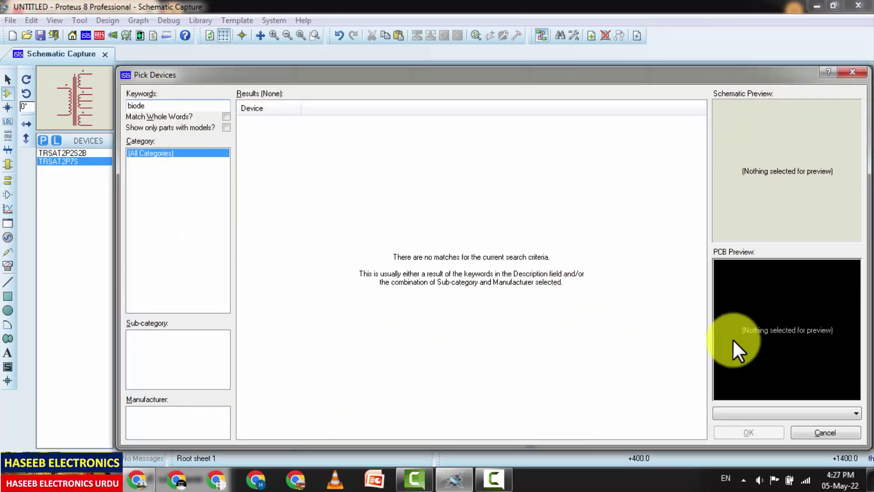
Add the DIODE part and wire diodes D1 and D2 to the top two secondary terminals
key("BackSpace")
key("BackSpace")
key("BackSpace")
key("BackSpace")
key("BackSpace")
type("diode")
left_click(748, 433)
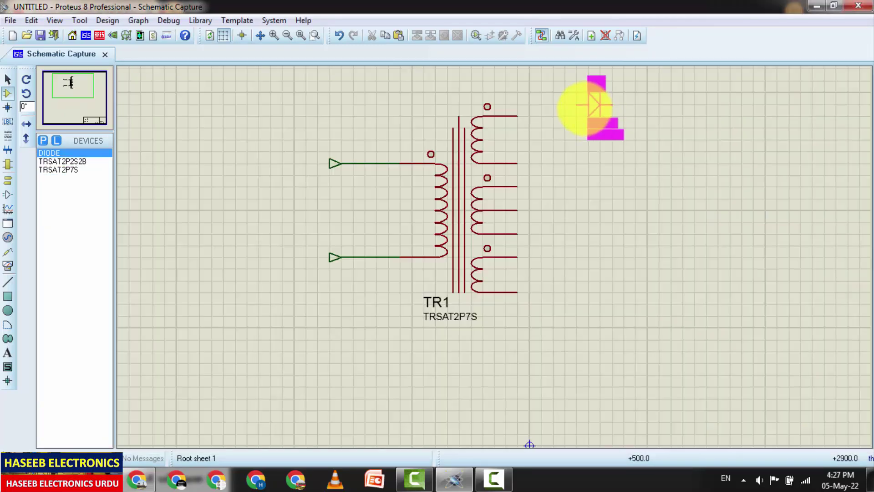
left_click(590, 114)
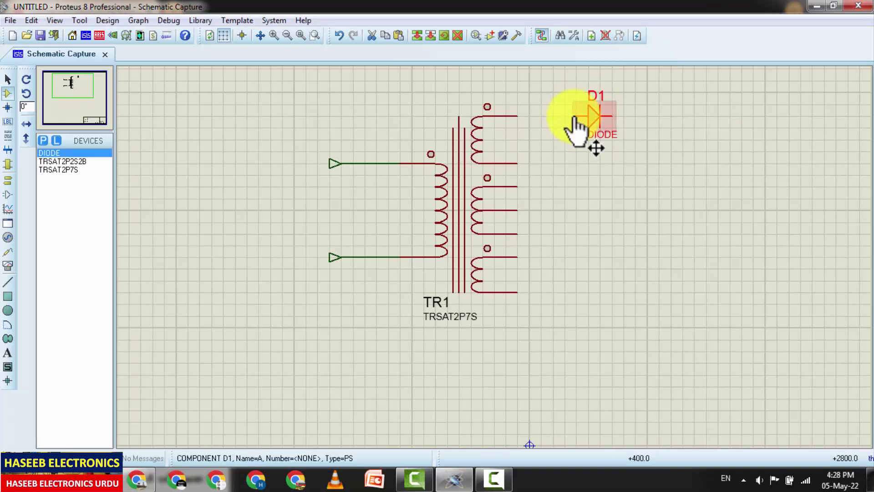
left_click(577, 116)
left_click(518, 116)
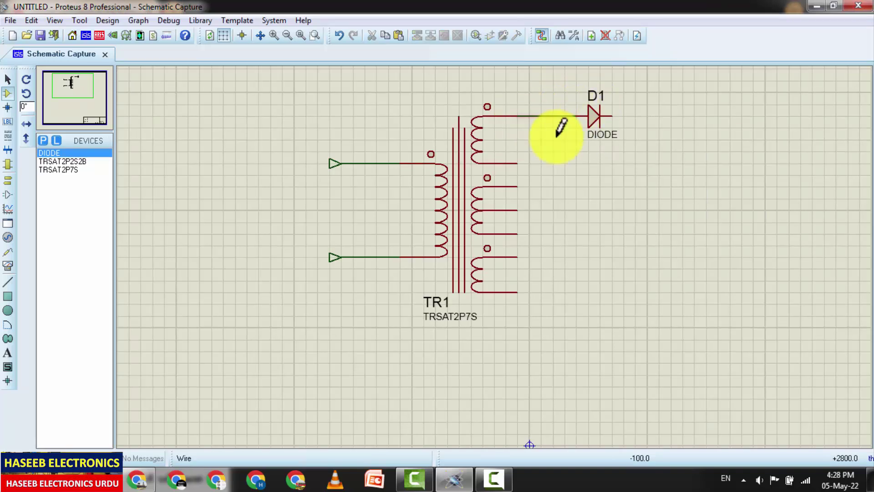
left_click(587, 167)
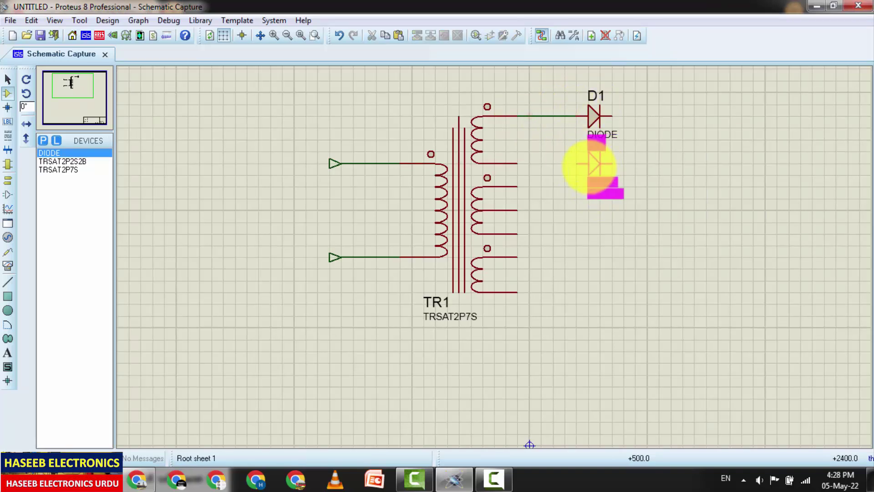
left_click(592, 165)
left_click(577, 163)
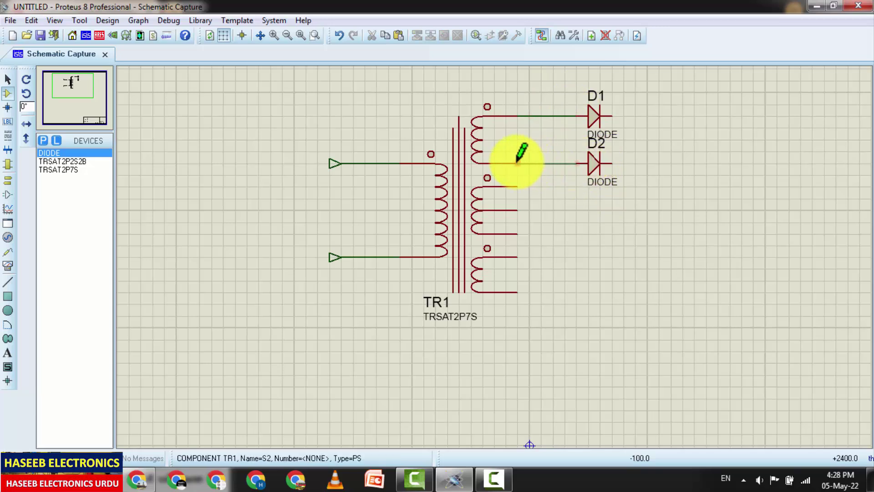
left_click(518, 163)
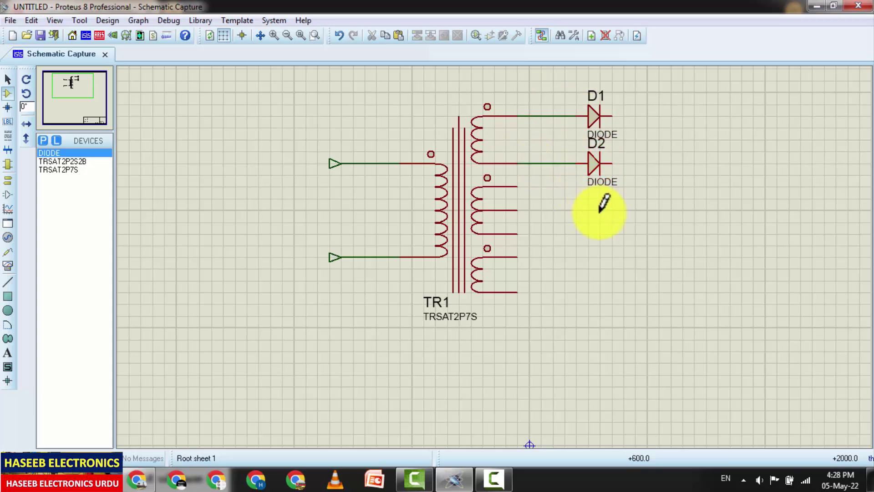
Place diodes D3 and D4 and wire them to the middle winding's upper terminals
left_click(608, 207)
left_click(654, 187)
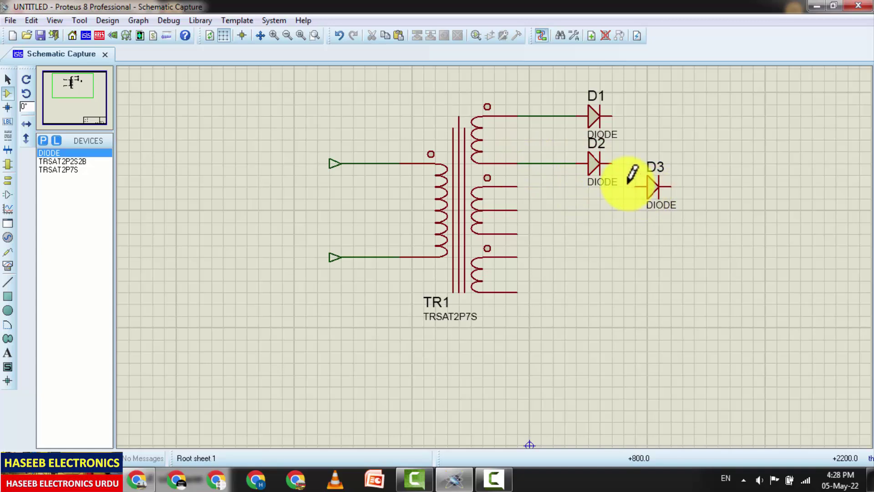
left_click(636, 186)
left_click(519, 186)
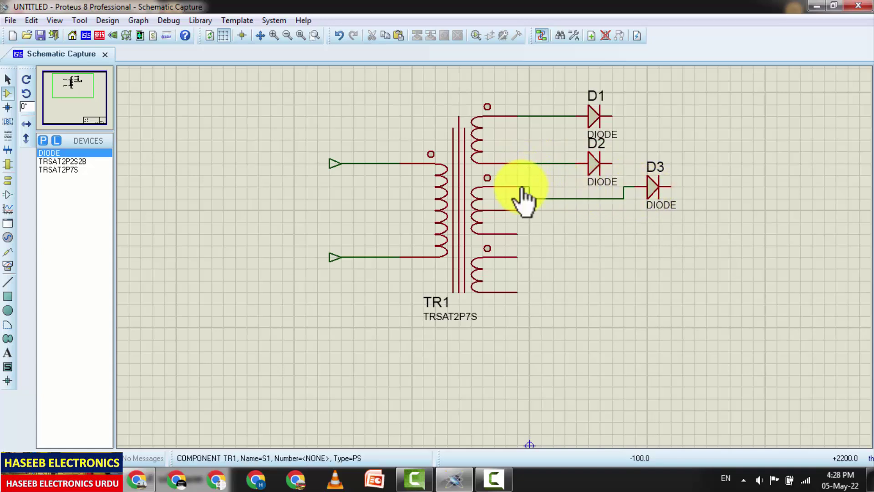
left_click(762, 203)
left_click(771, 211)
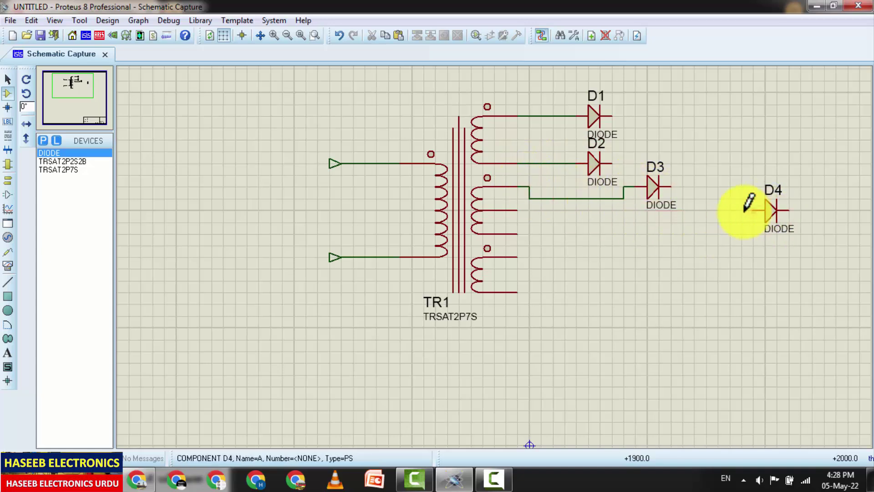
left_click(753, 211)
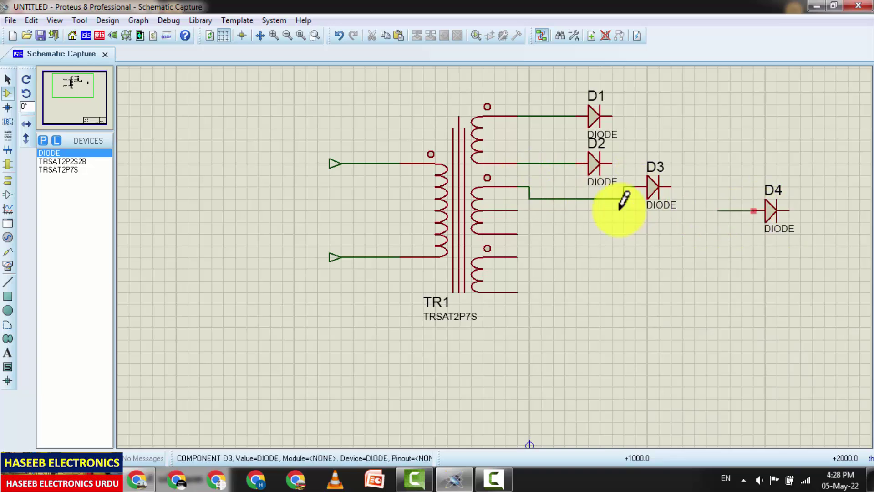
left_click(518, 210)
Place diodes D5, D6 and D7, wiring each to the remaining lower secondary terminals
left_click(697, 239)
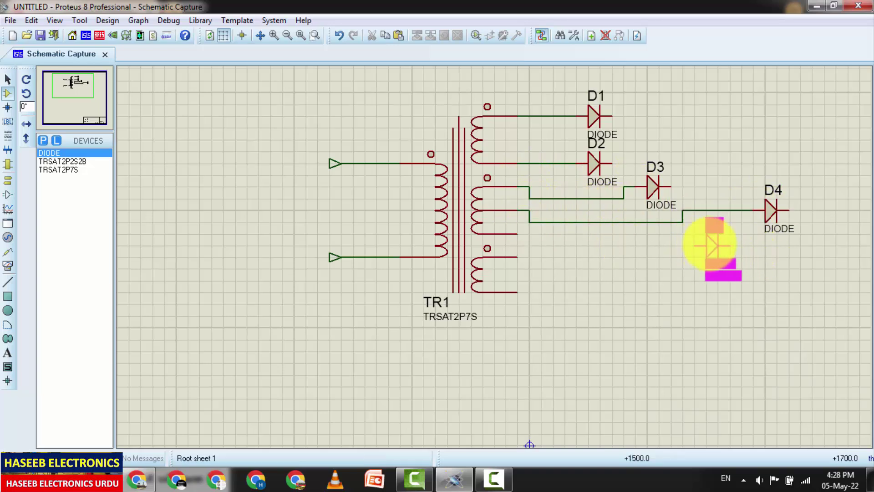
left_click(696, 235)
left_click(694, 234)
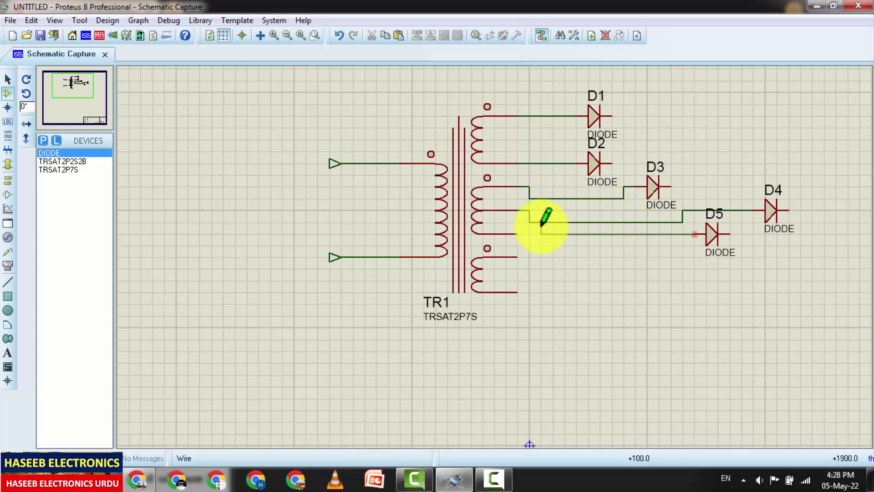
left_click(519, 233)
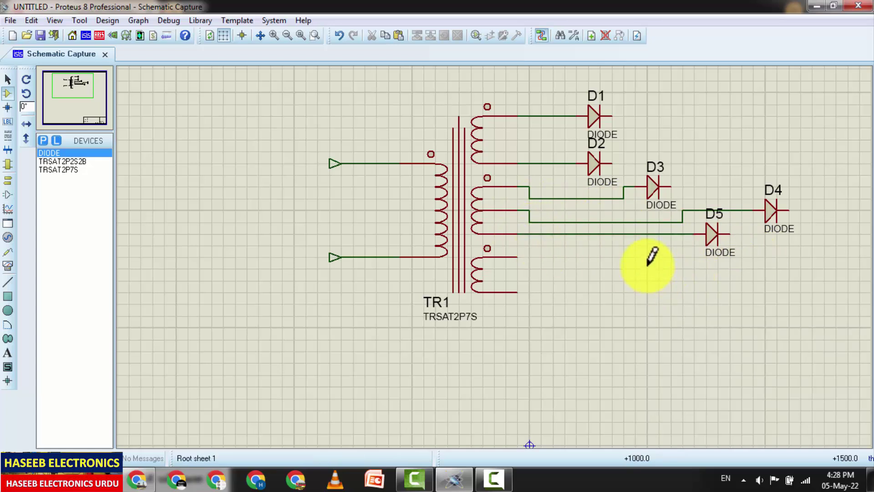
left_click(617, 255)
left_click(612, 250)
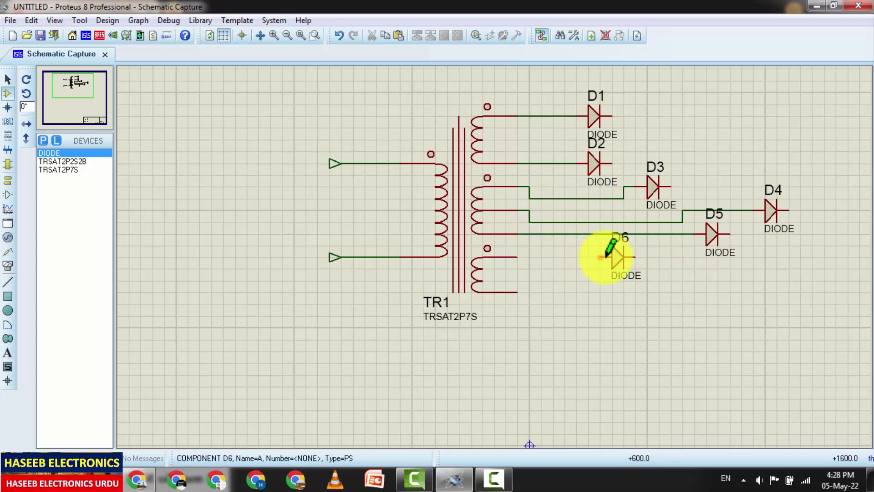
left_click(601, 258)
left_click(519, 257)
left_click(747, 286)
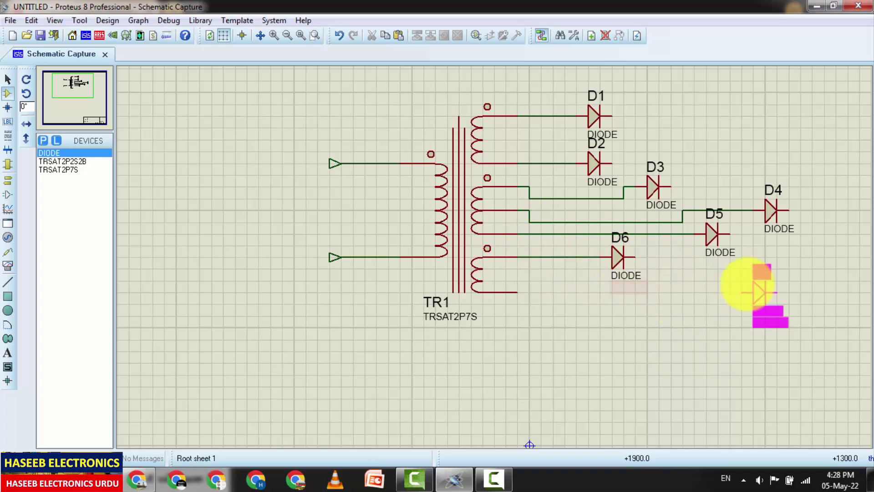
left_click(733, 280)
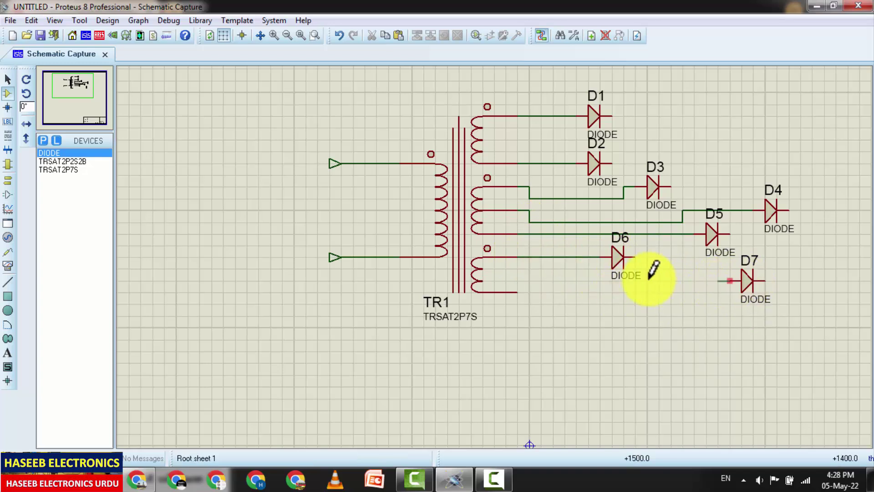
left_click(517, 291)
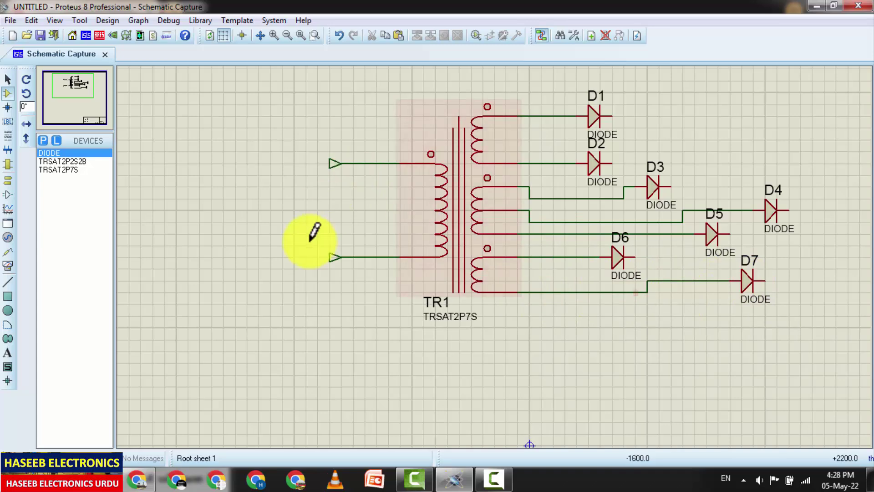
In TR1's properties, replace the TRSAT2P7S part value with 'smps transformer'
left_click(468, 192)
left_click(504, 275)
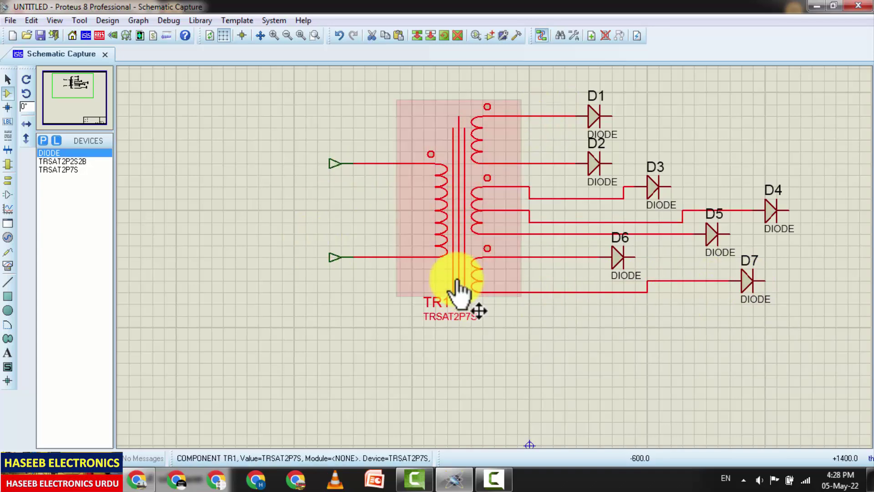
left_click(445, 190)
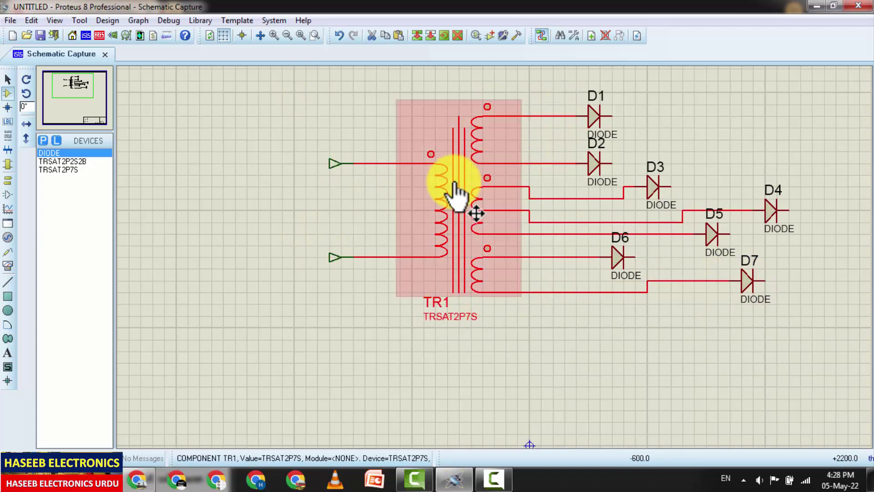
left_click(446, 189)
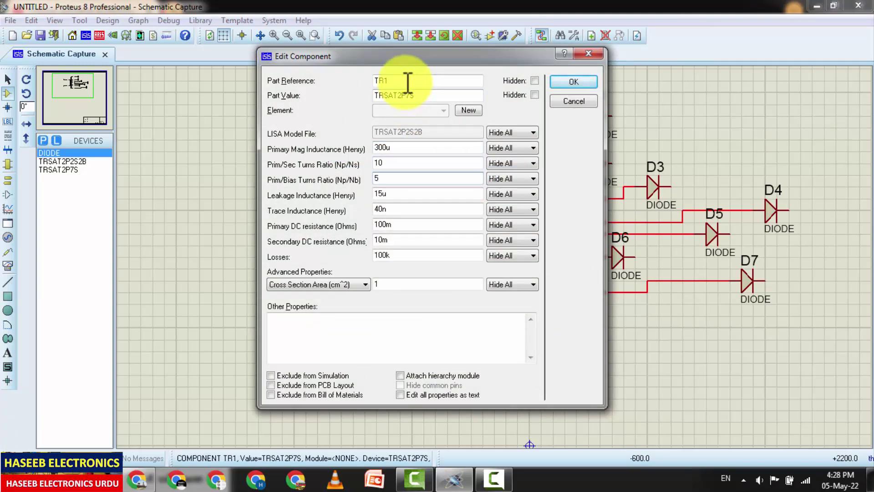
left_click_drag(427, 98, 364, 109)
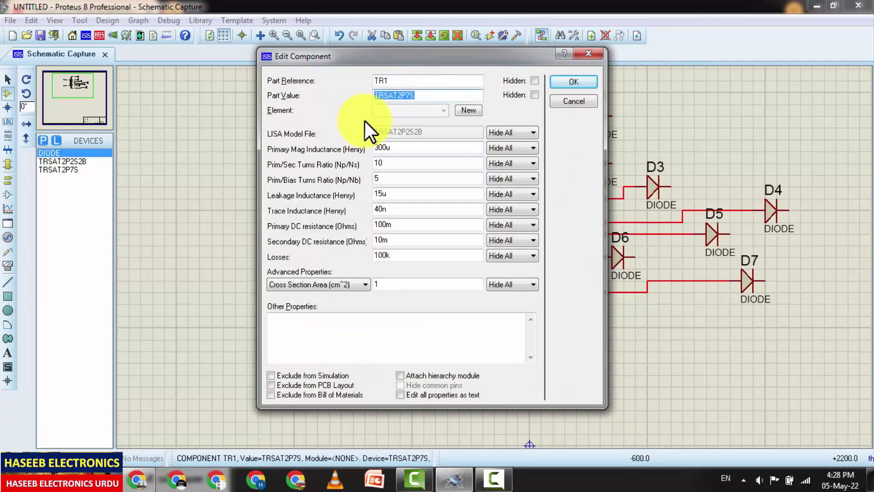
type("smps transformer")
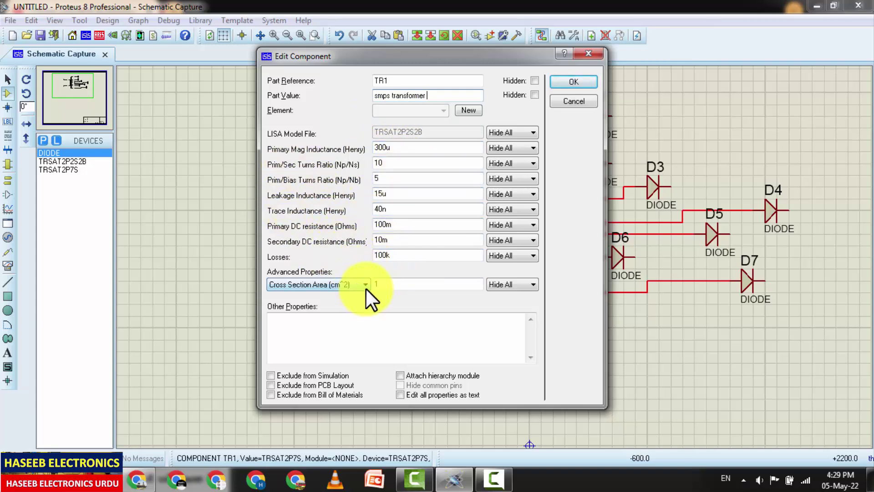
left_click(567, 83)
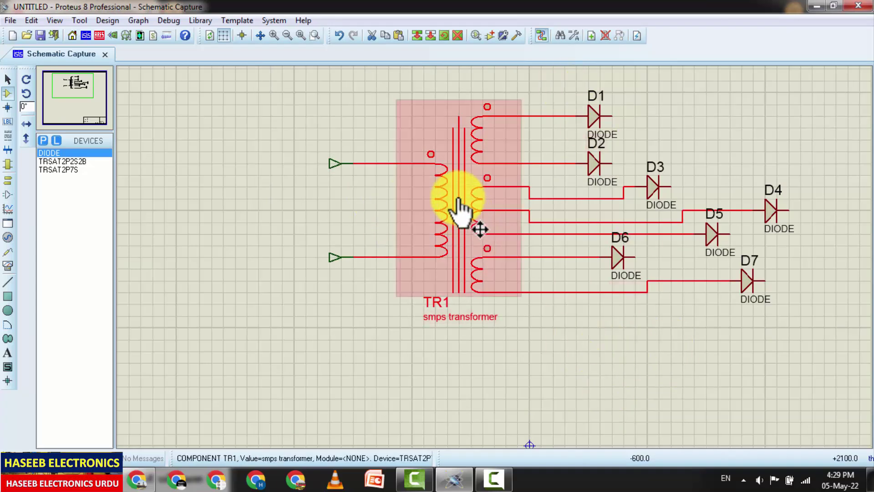
left_click(537, 278)
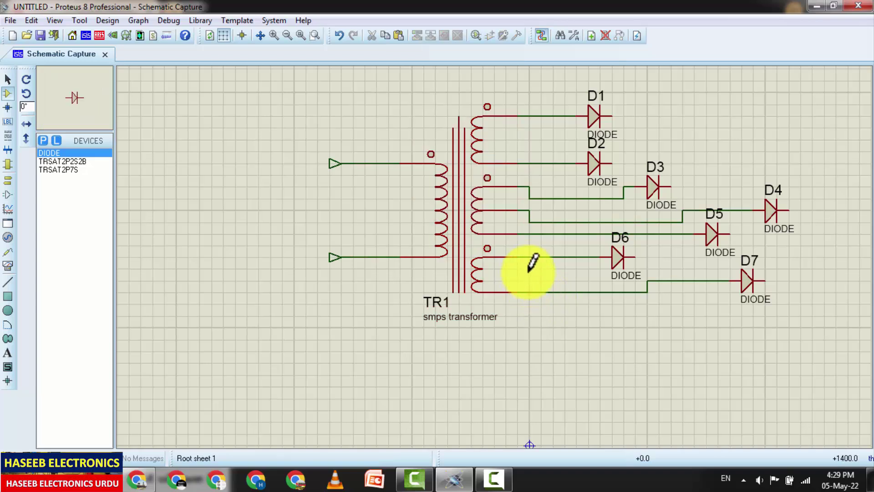